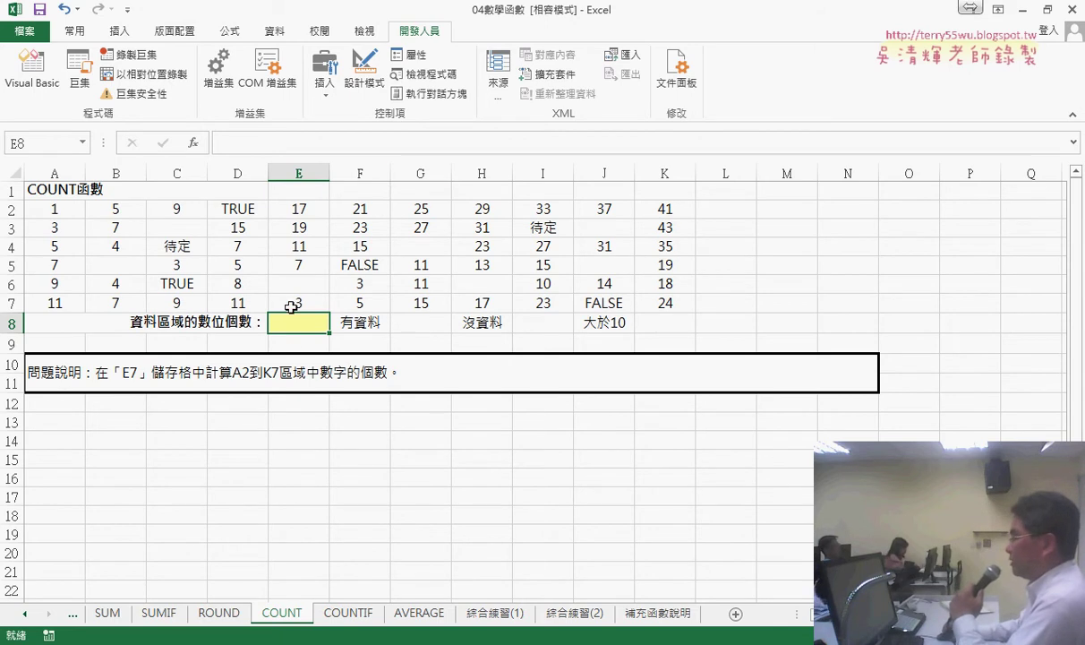
# Step: Look over the A2:K7 data block and the empty answer cells F8, G8, I8 and K8
pyautogui.moveTo(54, 206); pyautogui.dragTo(668, 305)
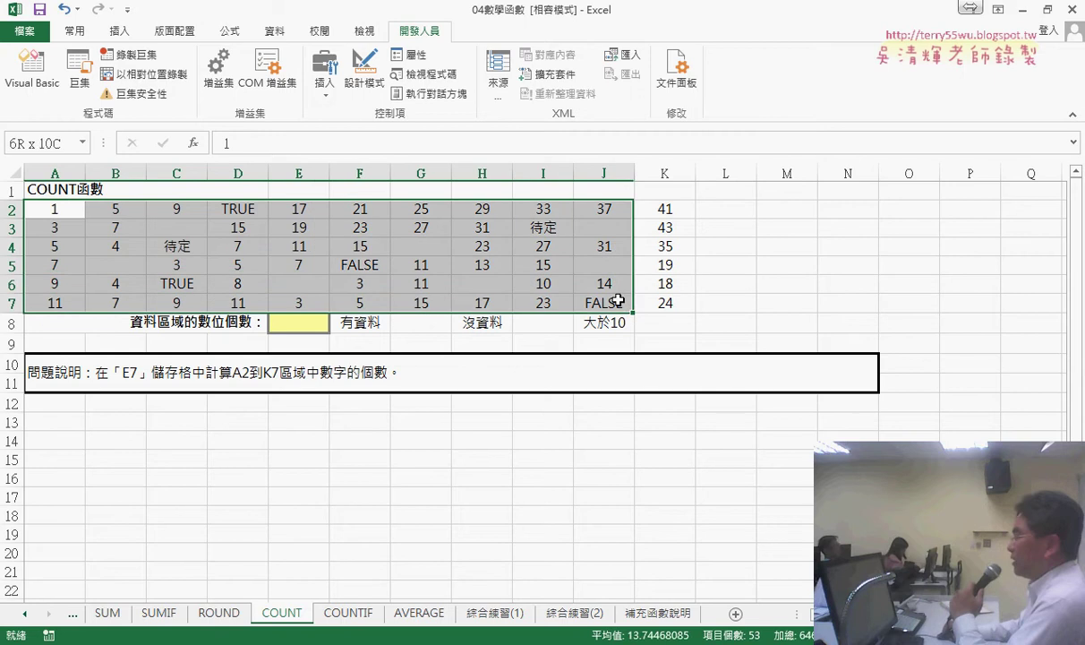
pyautogui.click(371, 323)
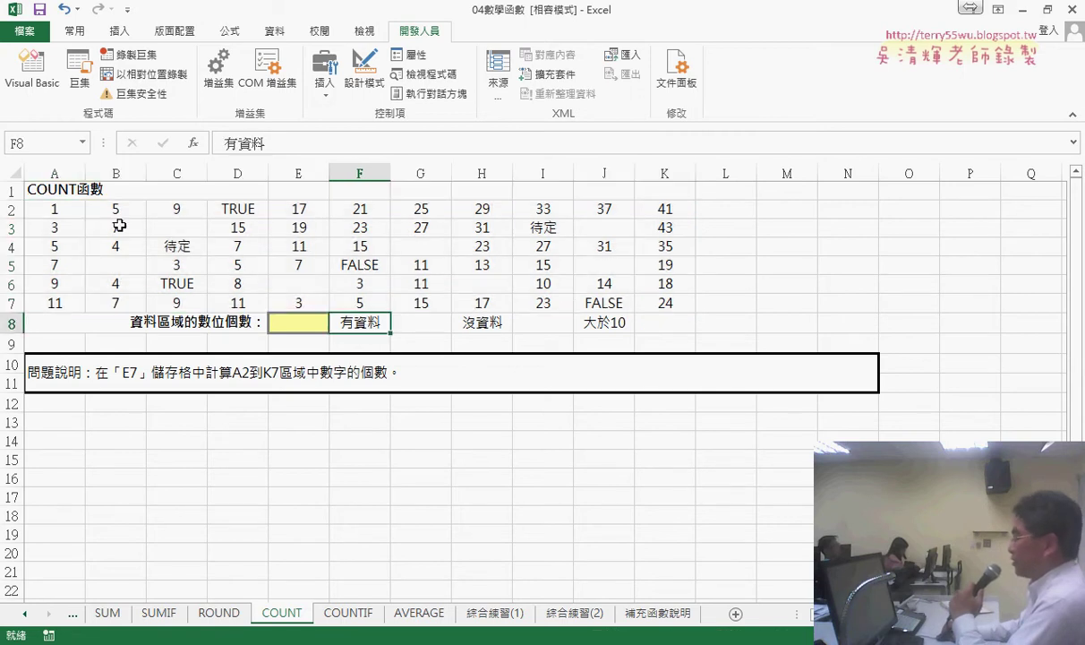
pyautogui.click(450, 324)
pyautogui.click(538, 322)
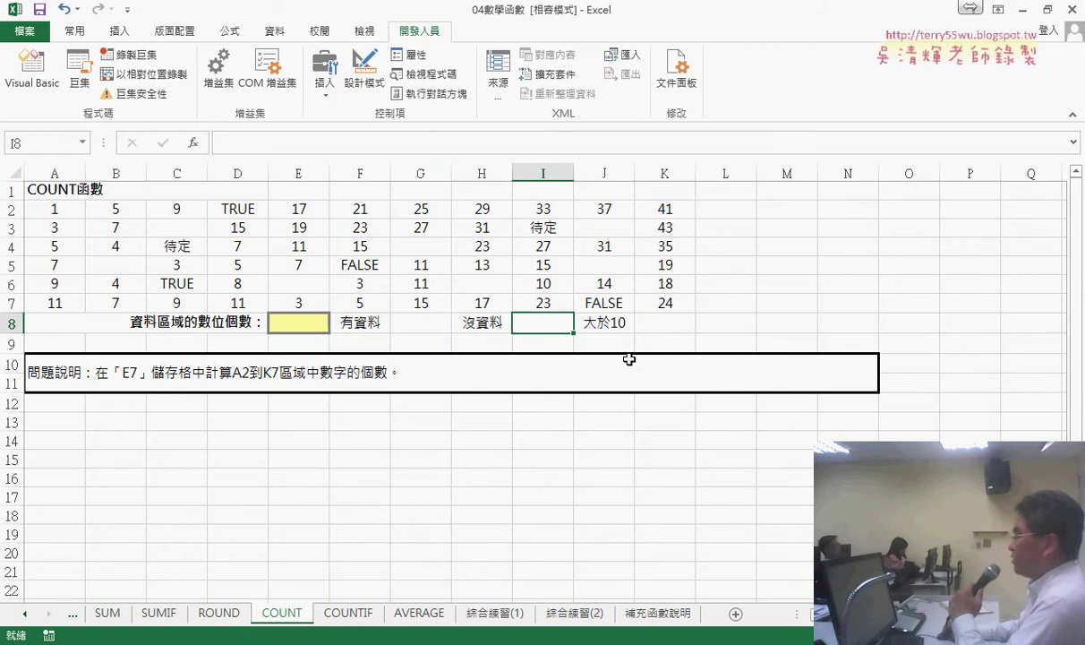
pyautogui.click(655, 325)
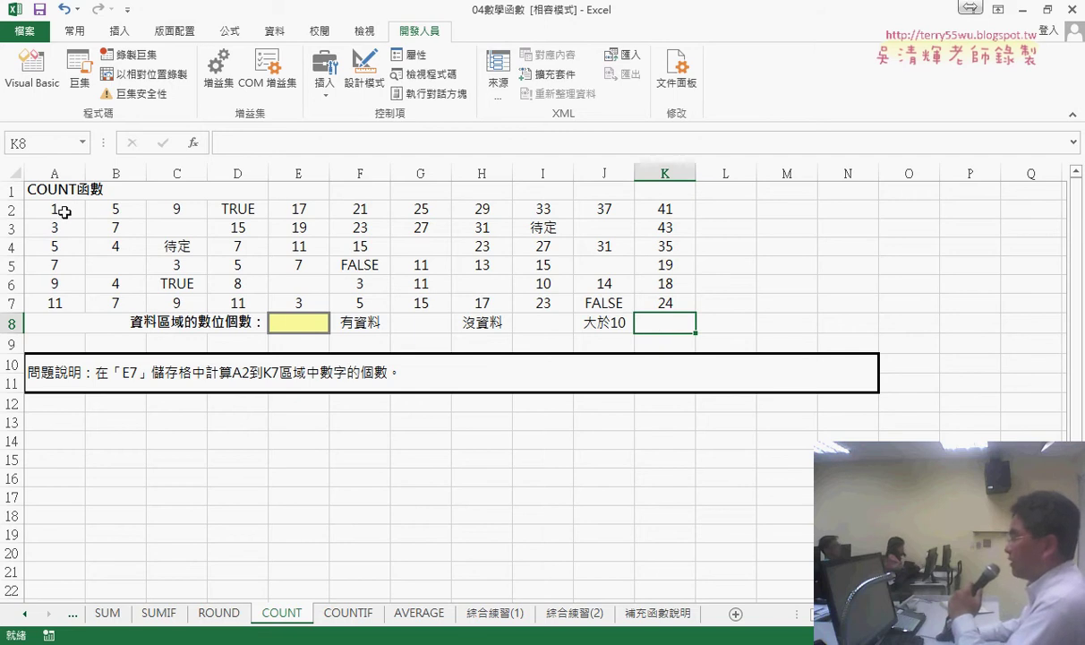
pyautogui.moveTo(64, 211); pyautogui.dragTo(679, 298)
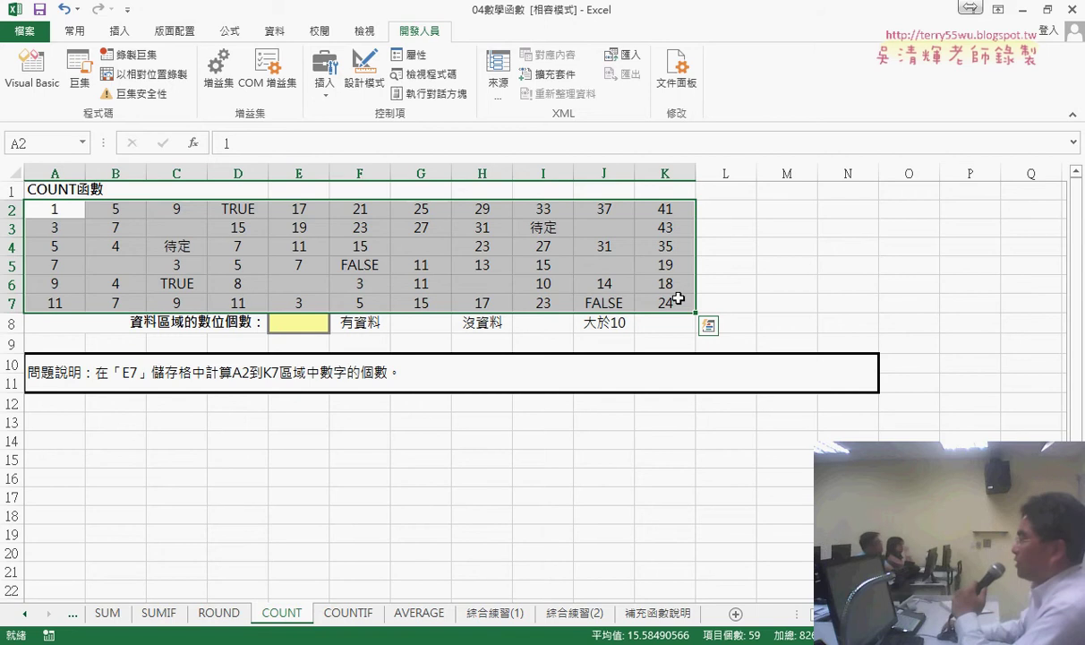
# Step: From E8, bring up Insert Function on the 統計 category and browse from AVERAGEIFS onward
pyautogui.click(316, 329)
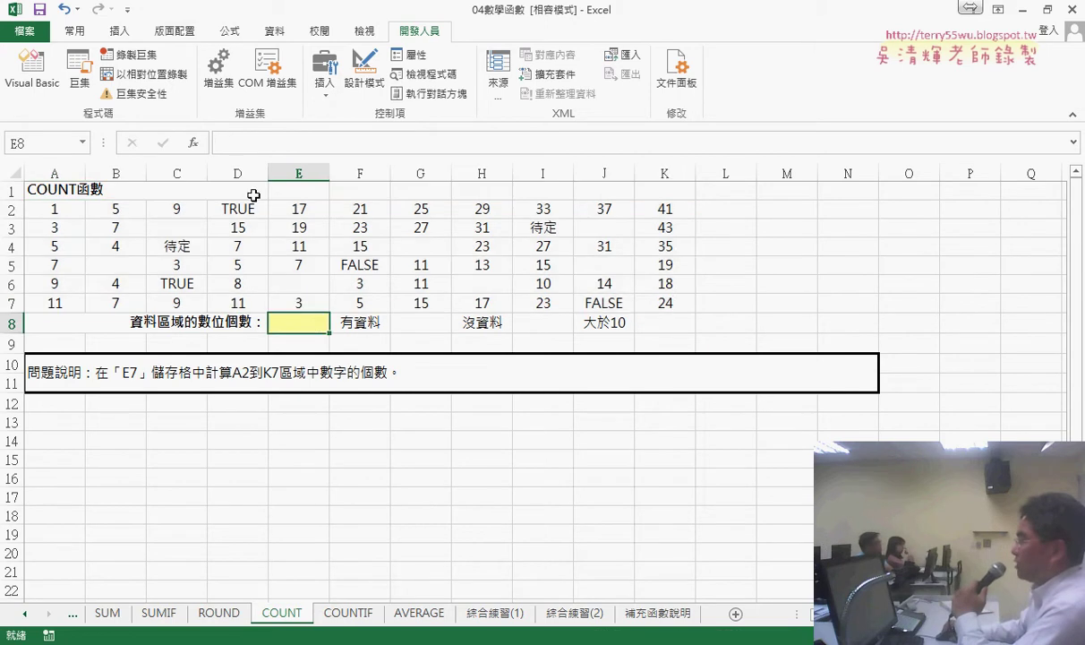
pyautogui.click(193, 142)
pyautogui.click(740, 257)
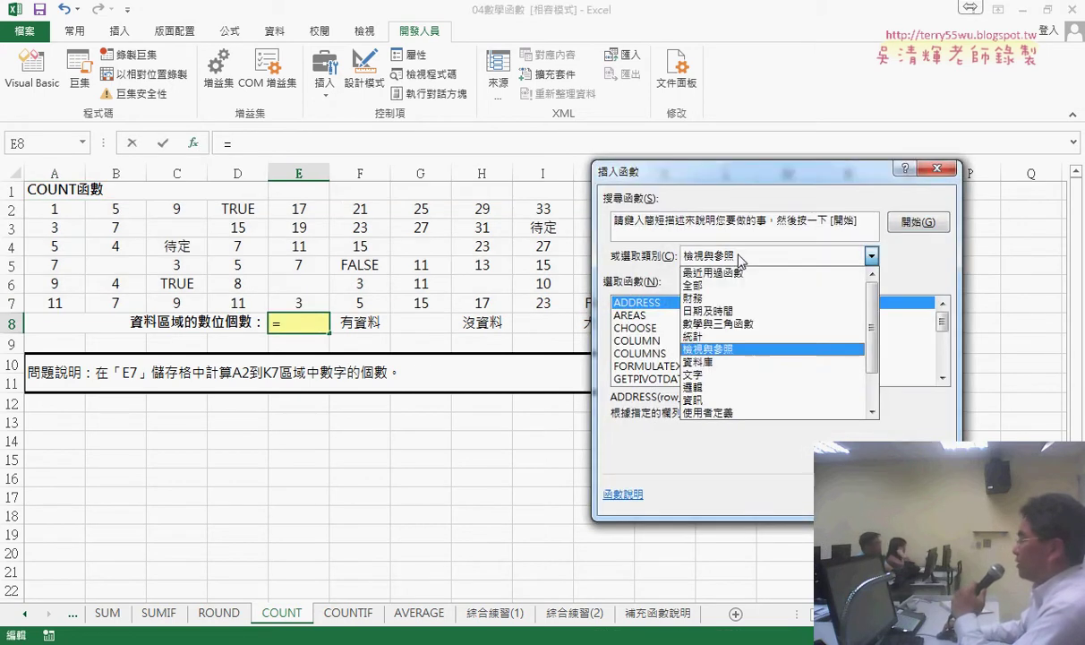
pyautogui.click(715, 337)
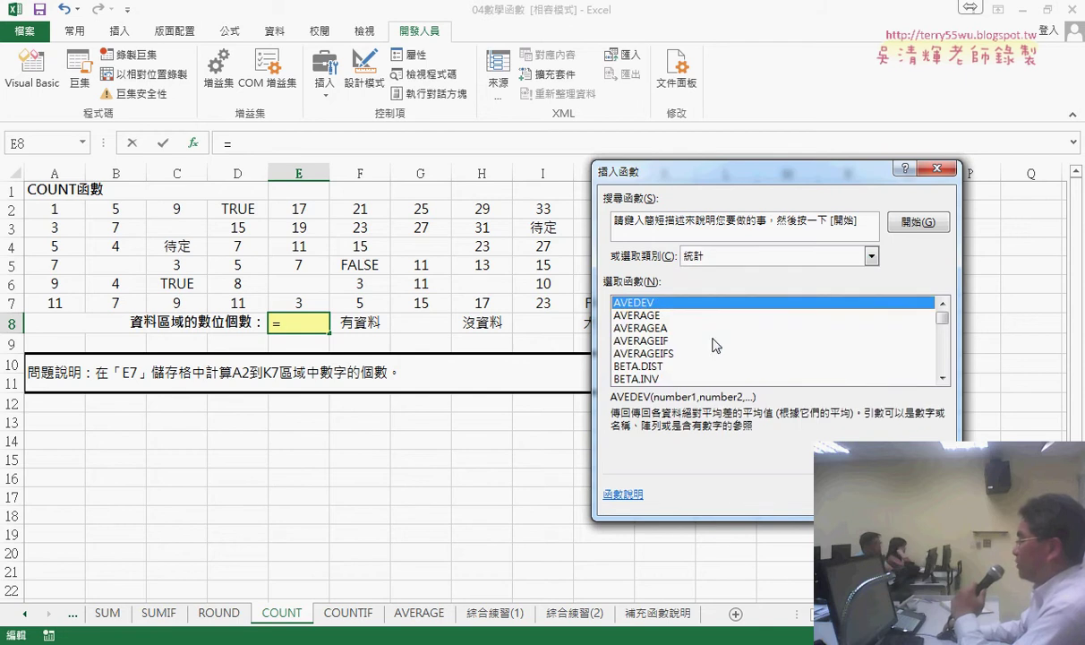
pyautogui.click(860, 354)
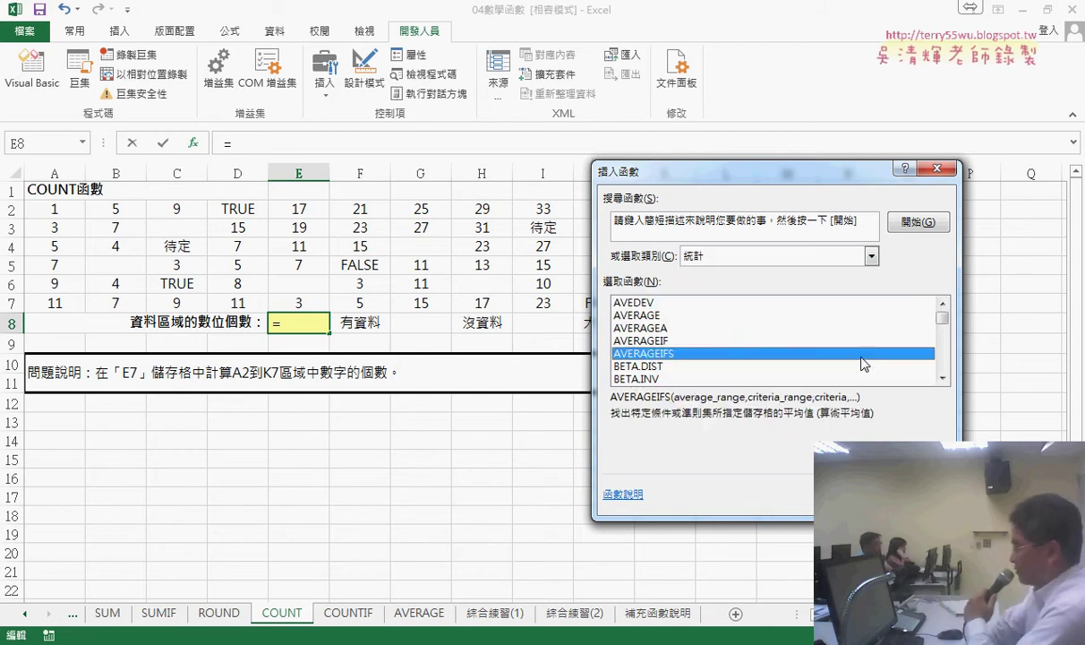
pyautogui.press('Down')
pyautogui.press('Down')
pyautogui.press('Down')
pyautogui.click(942, 378)
pyautogui.click(942, 378)
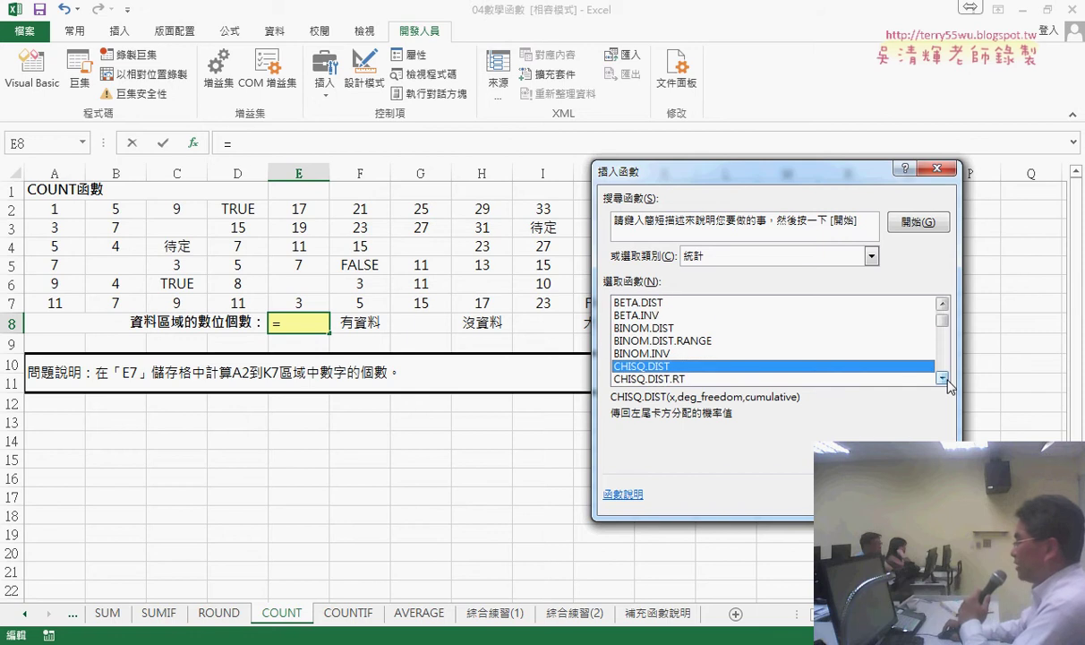
pyautogui.click(943, 378)
pyautogui.click(942, 378)
pyautogui.click(943, 378)
pyautogui.click(943, 378)
pyautogui.click(943, 378)
pyautogui.click(943, 378)
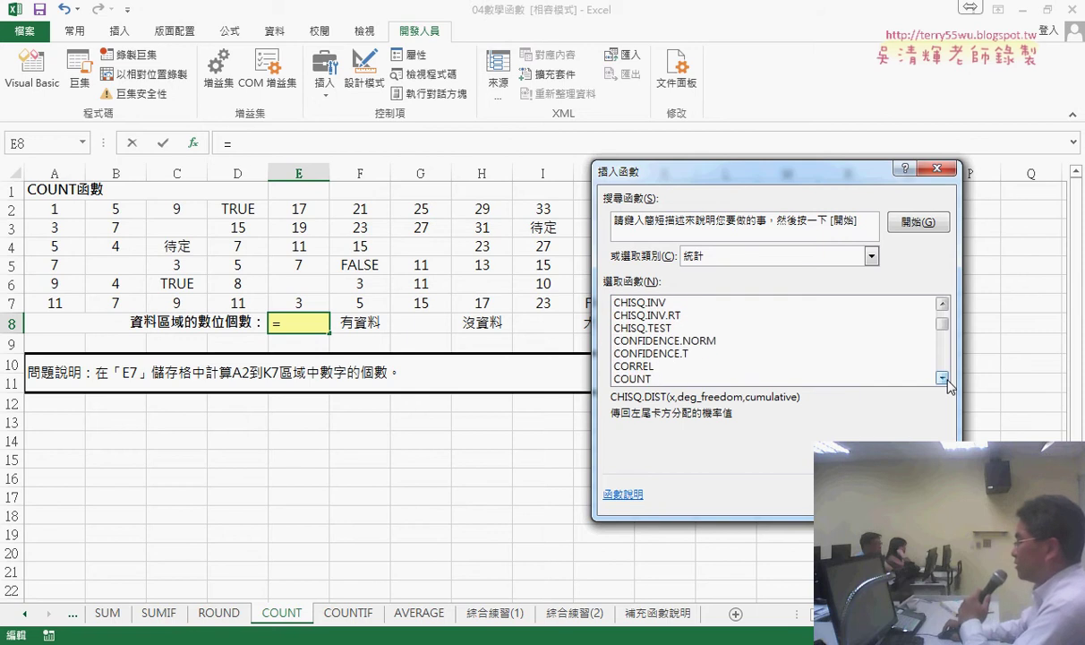
pyautogui.click(943, 377)
# Step: Compare the descriptions of COUNT, COUNTA, COUNTBLANK, COUNTIF and COUNTIFS
pyautogui.click(636, 365)
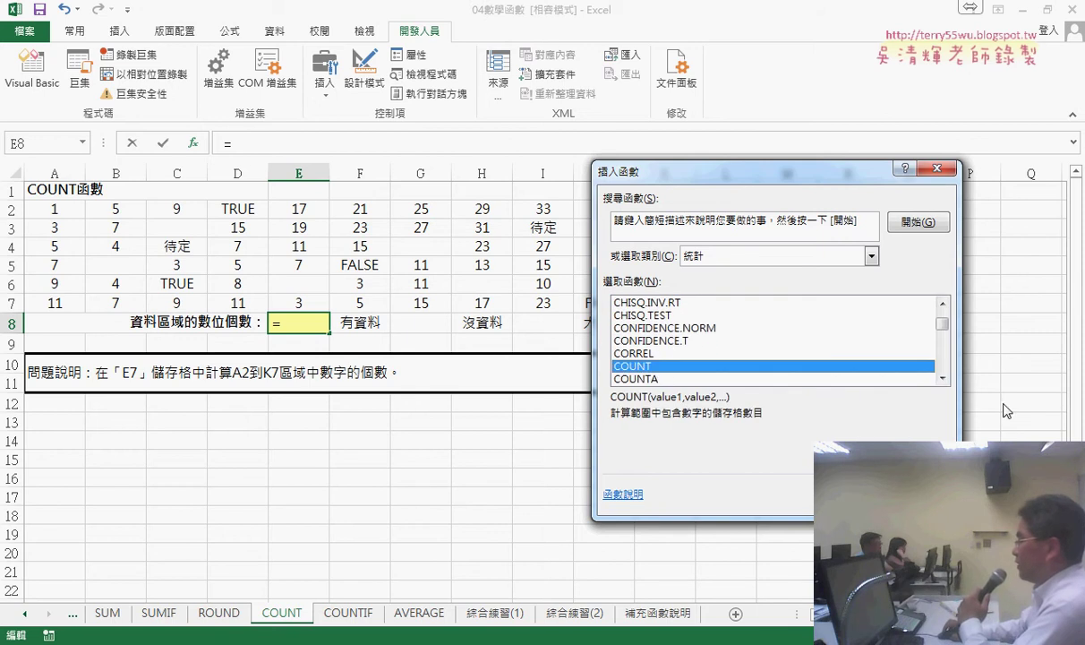
pyautogui.click(947, 380)
pyautogui.click(948, 380)
pyautogui.click(948, 380)
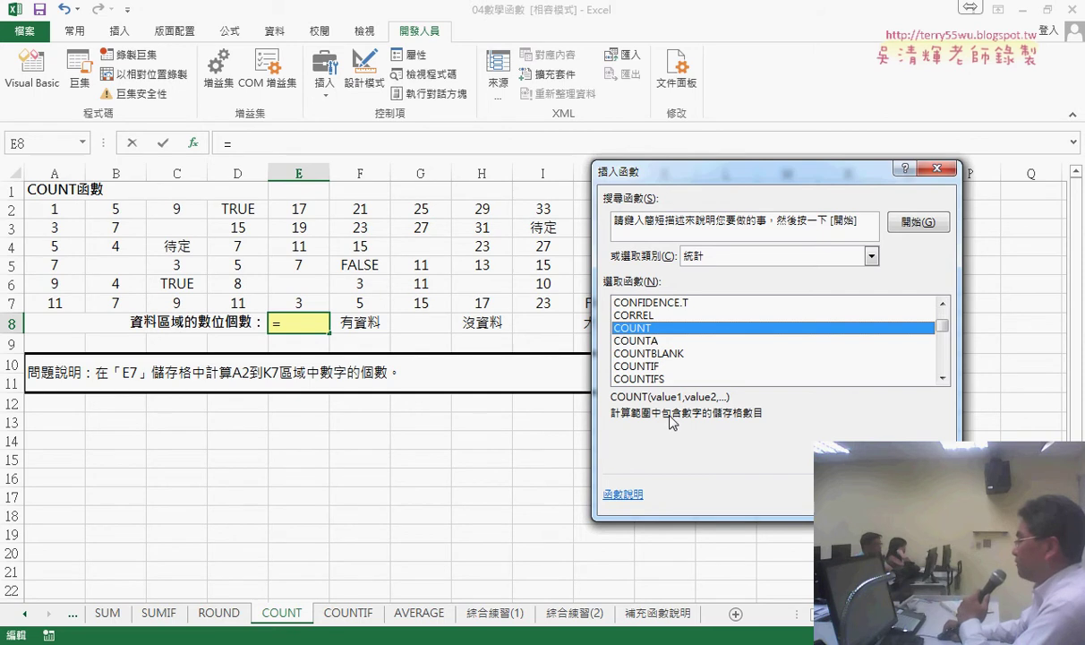
pyautogui.click(618, 338)
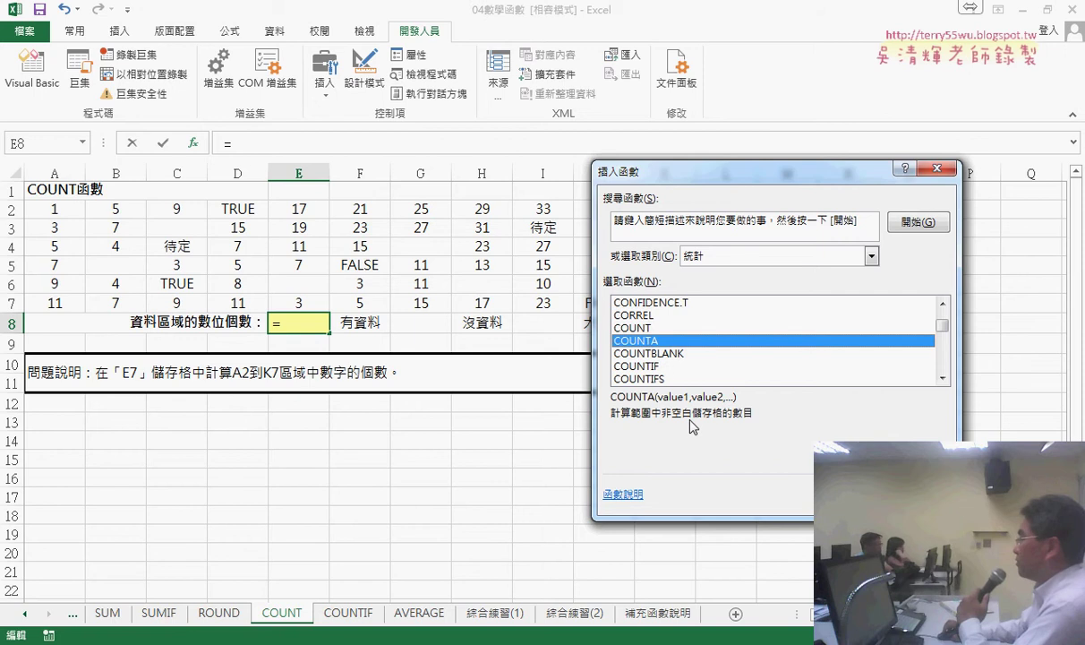
pyautogui.click(658, 355)
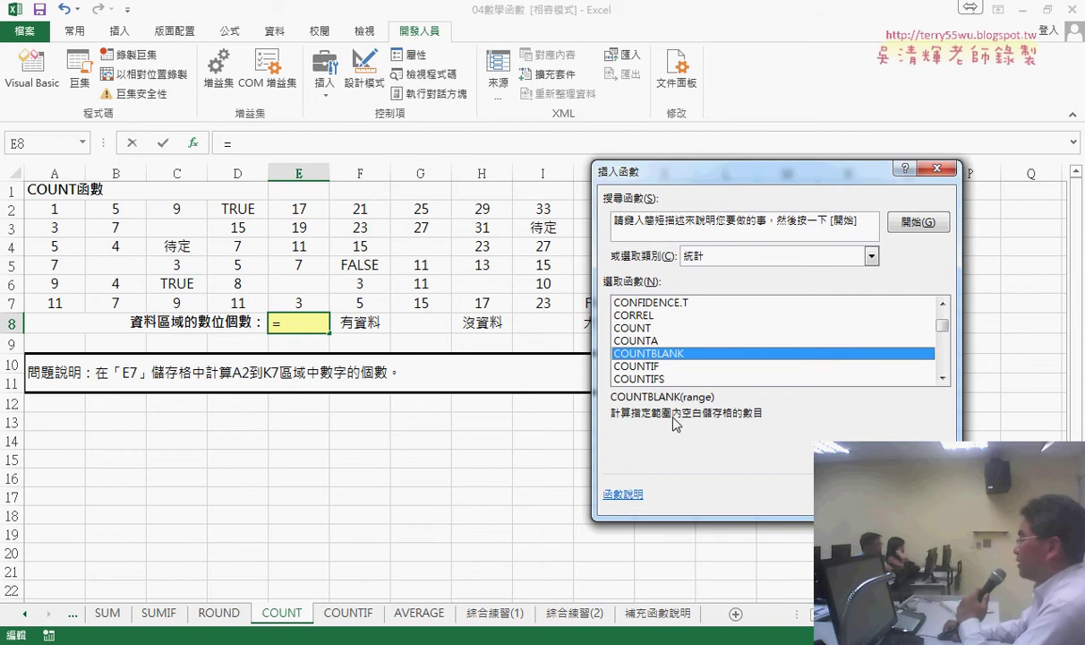
pyautogui.click(670, 369)
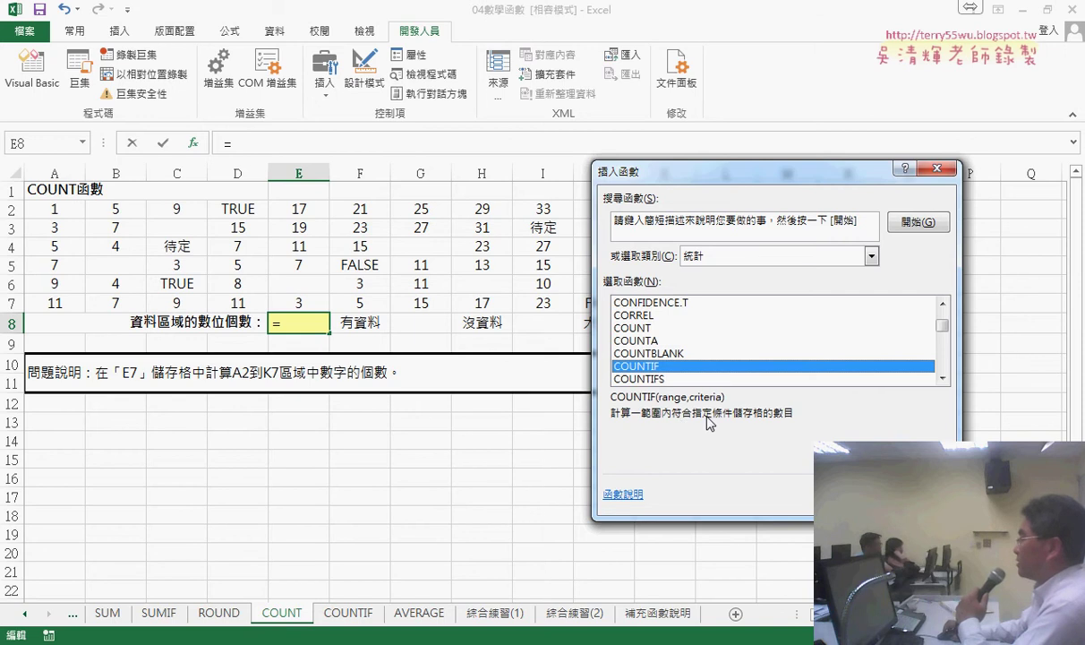
pyautogui.moveTo(710, 172)
pyautogui.mouseDown()
pyautogui.moveTo(683, 374)
pyautogui.moveTo(517, 375)
pyautogui.mouseUp()
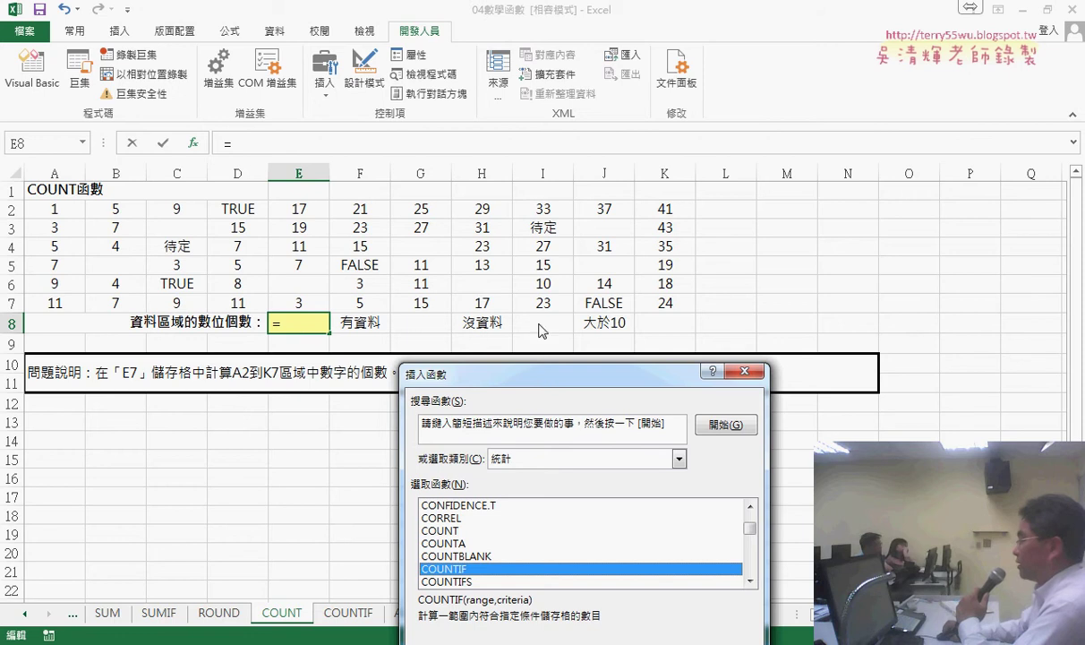
pyautogui.moveTo(614, 370); pyautogui.dragTo(751, 159)
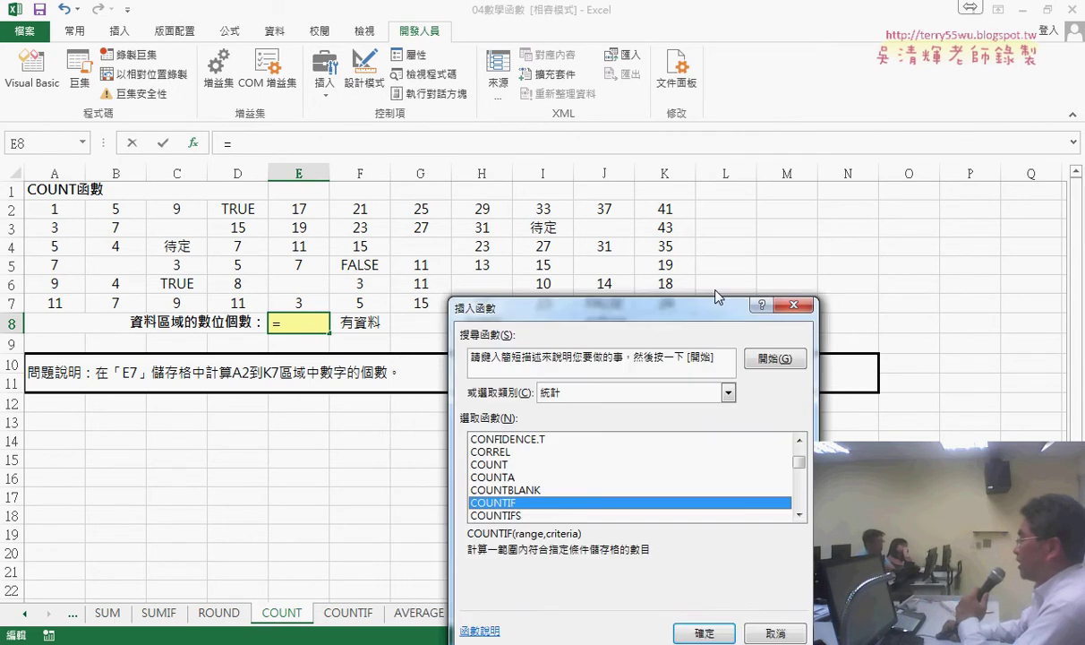
pyautogui.click(605, 371)
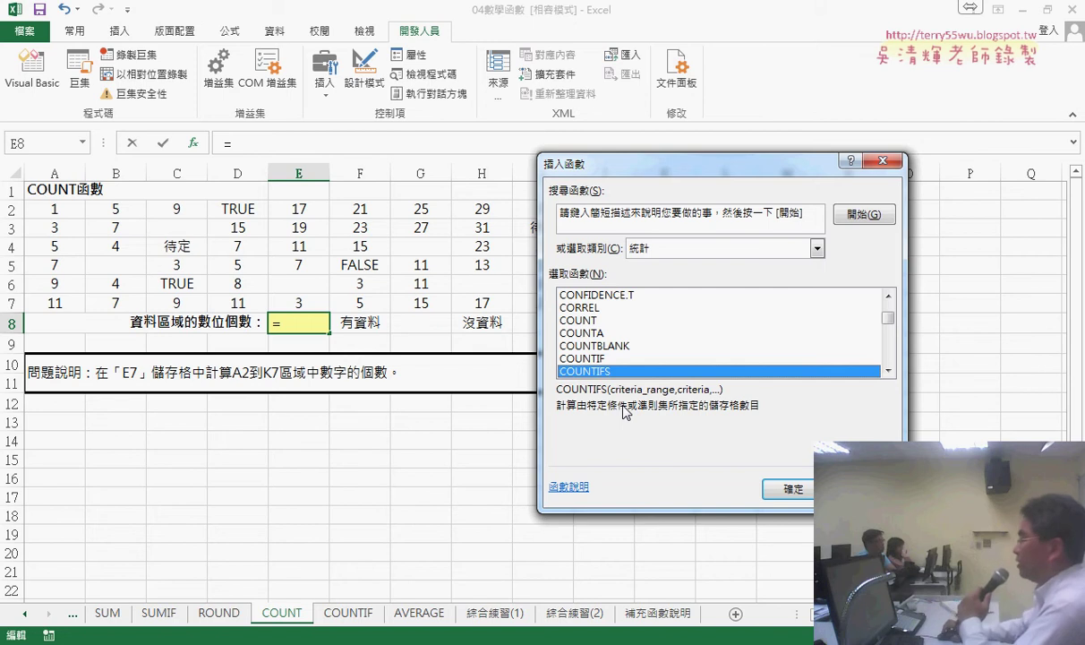
# Step: Insert =COUNT(A2:K7) into E8, returning 53
pyautogui.click(589, 322)
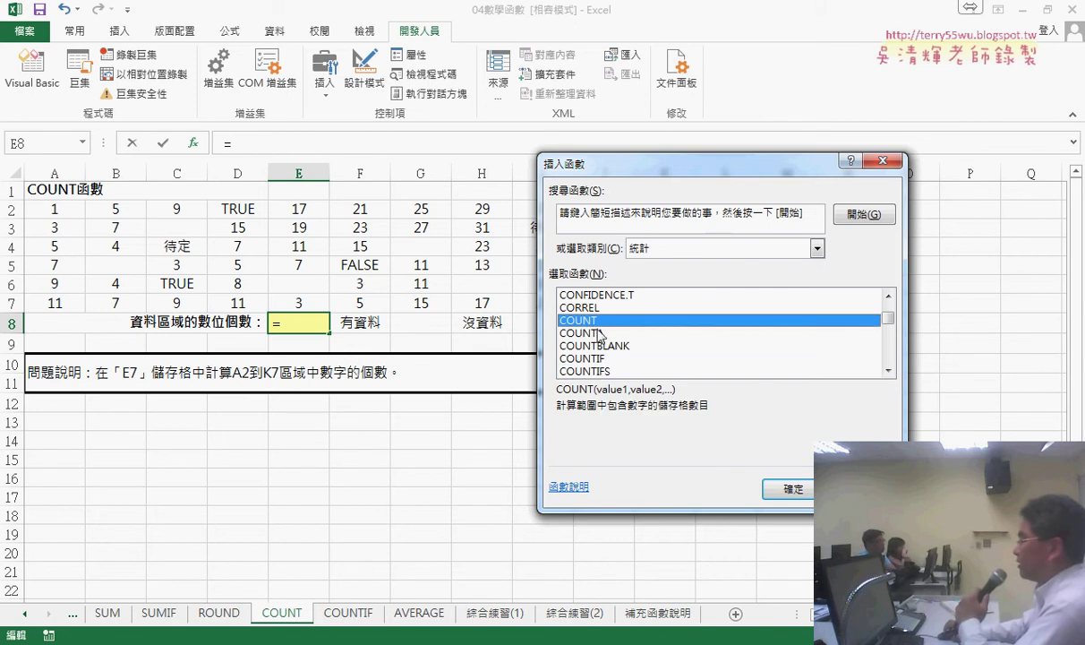
pyautogui.click(799, 491)
pyautogui.moveTo(43, 204); pyautogui.dragTo(632, 310)
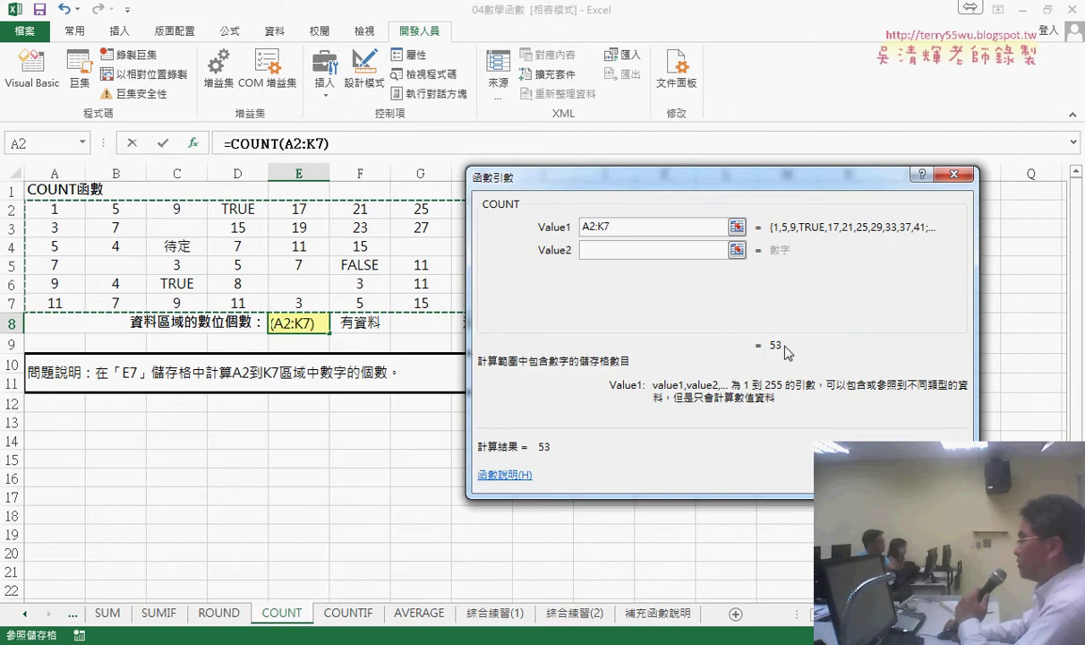
pyautogui.press('Return')
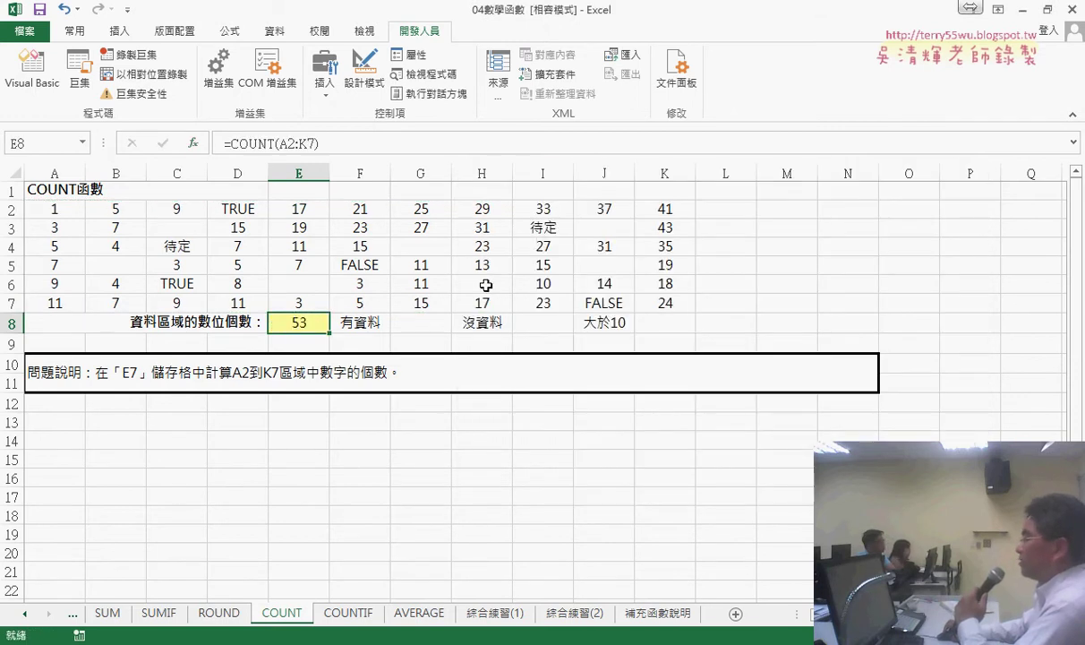
pyautogui.click(176, 248)
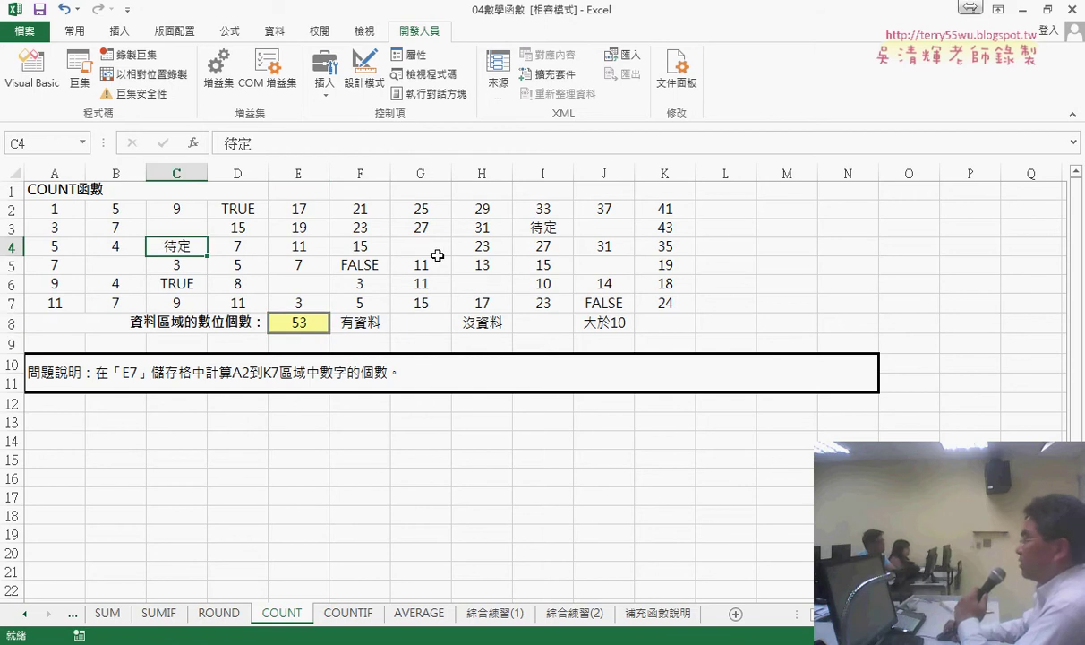
pyautogui.click(198, 230)
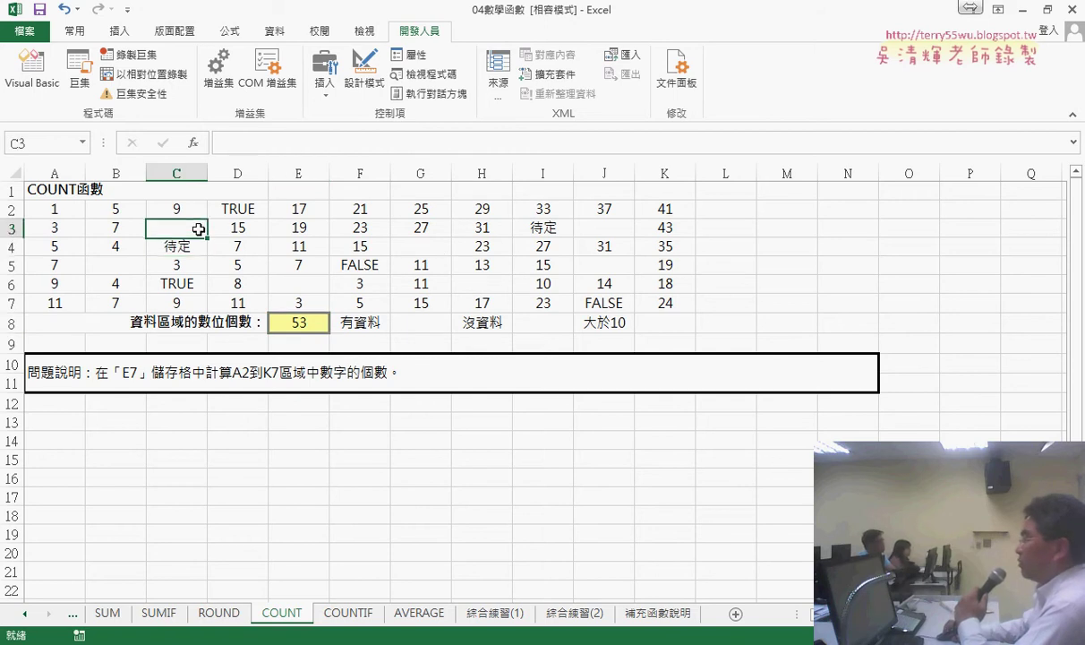
pyautogui.click(244, 211)
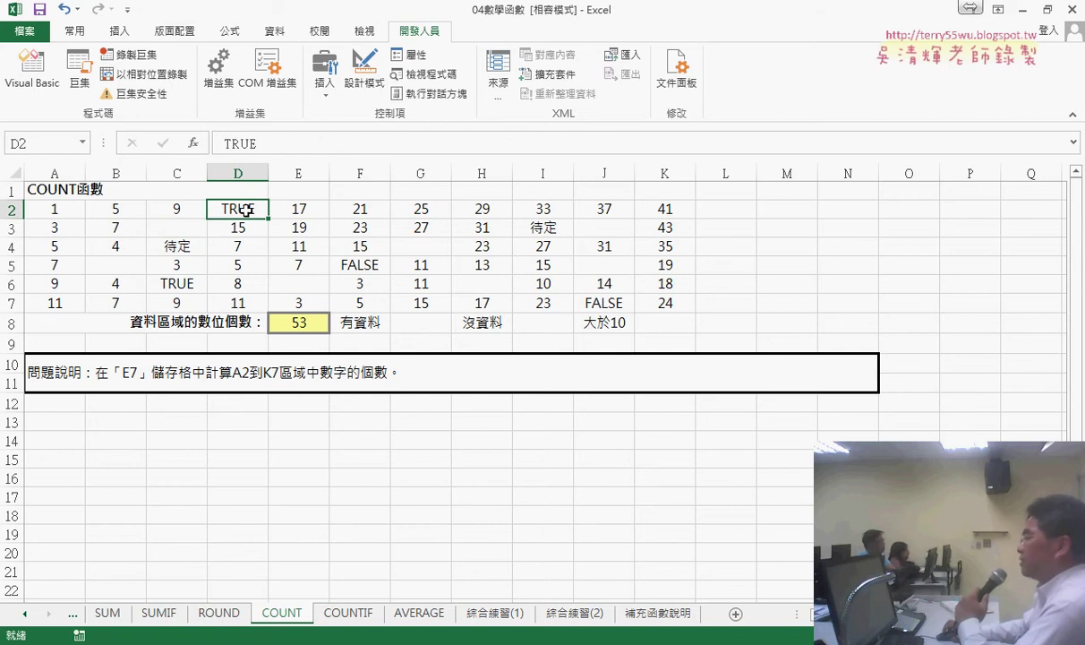
pyautogui.click(307, 328)
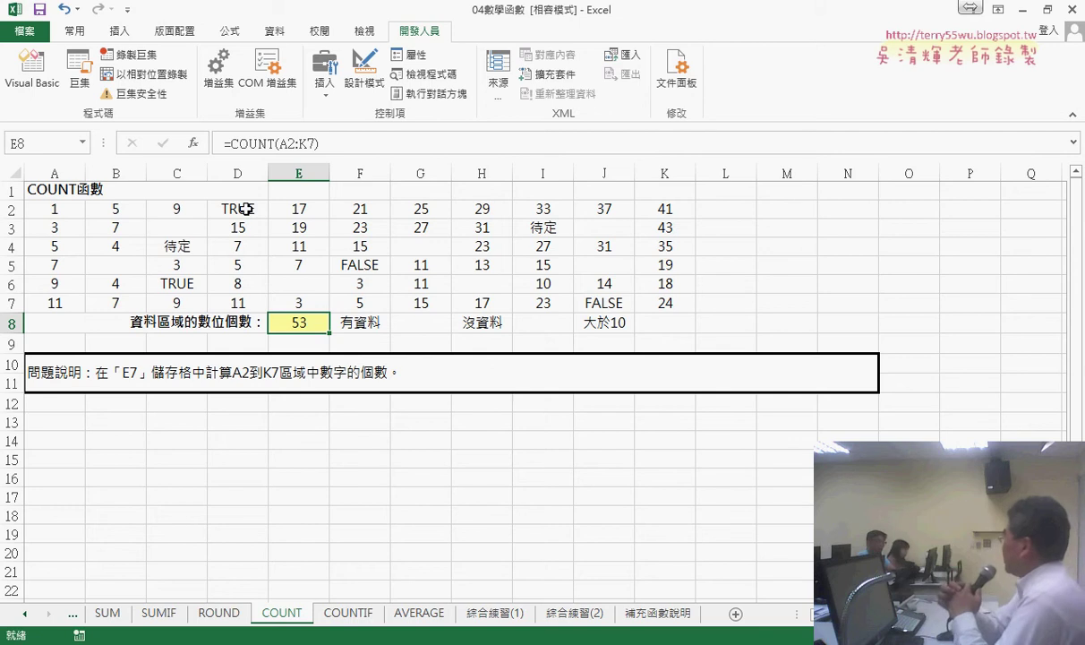
pyautogui.click(245, 209)
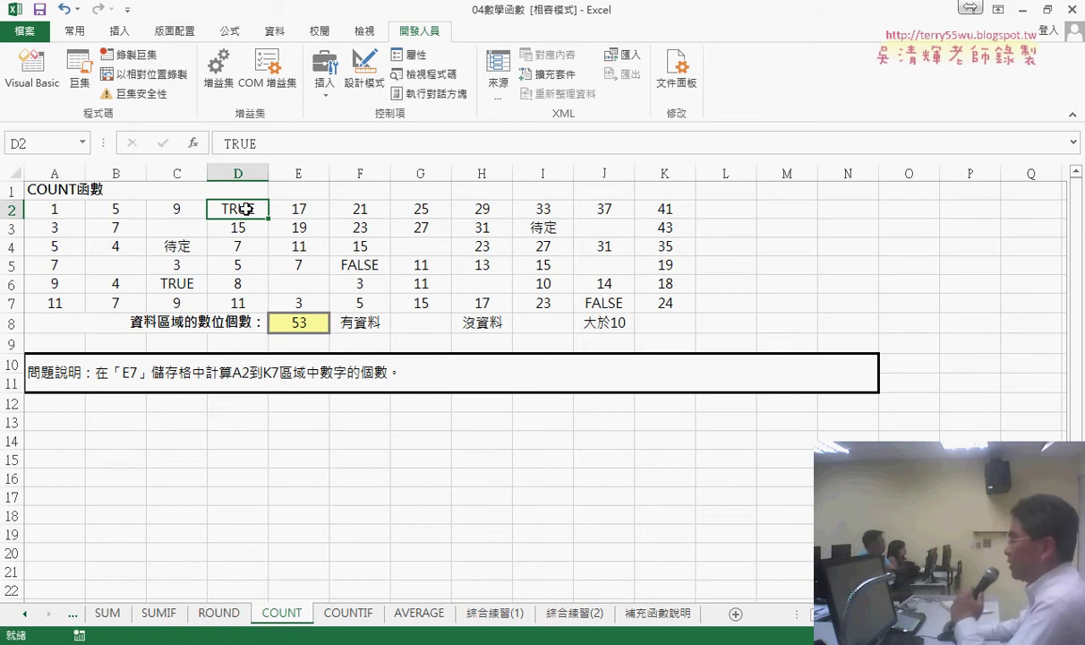
pyautogui.click(307, 320)
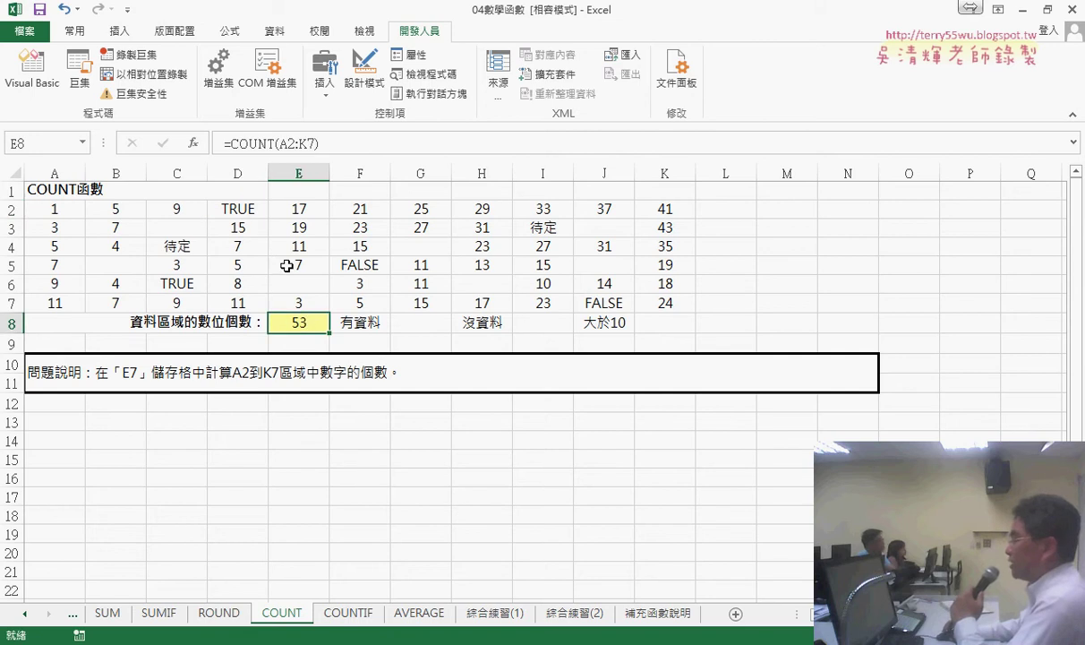
pyautogui.click(249, 211)
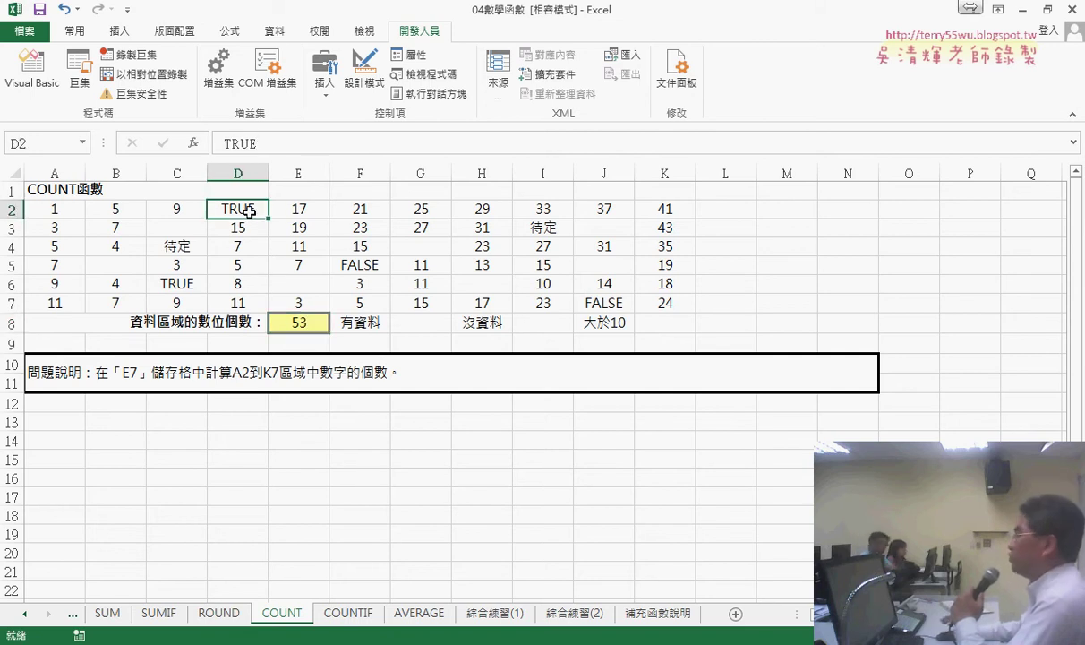
# Step: Enter =COUNTA(A2:K7) in G8 through Insert Function, giving 59 non-empty cells
pyautogui.click(409, 322)
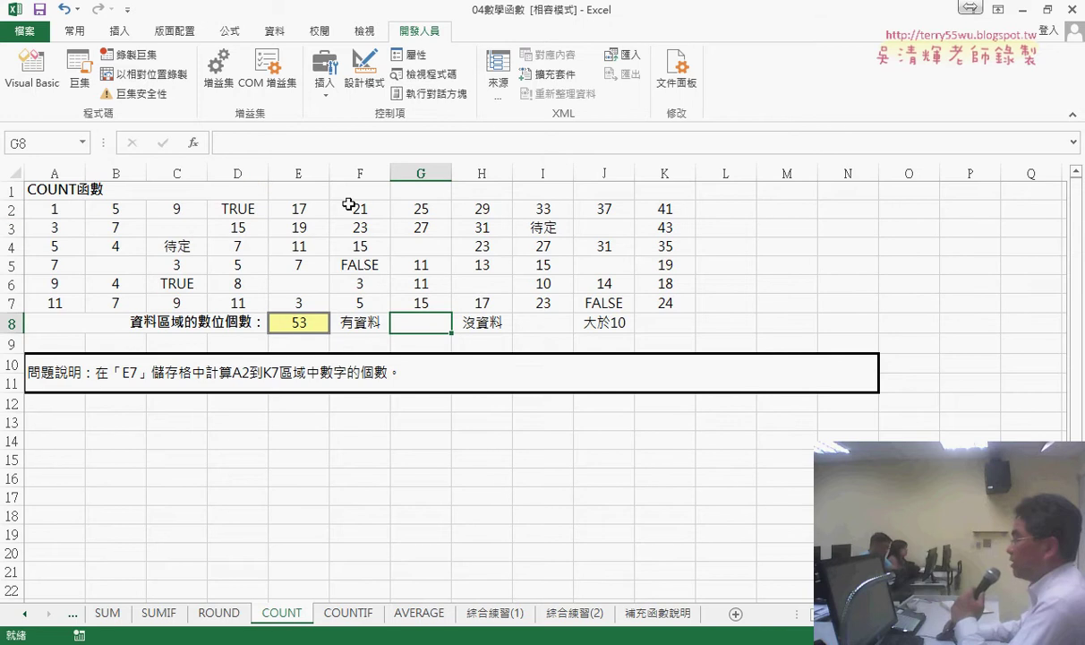
pyautogui.click(194, 144)
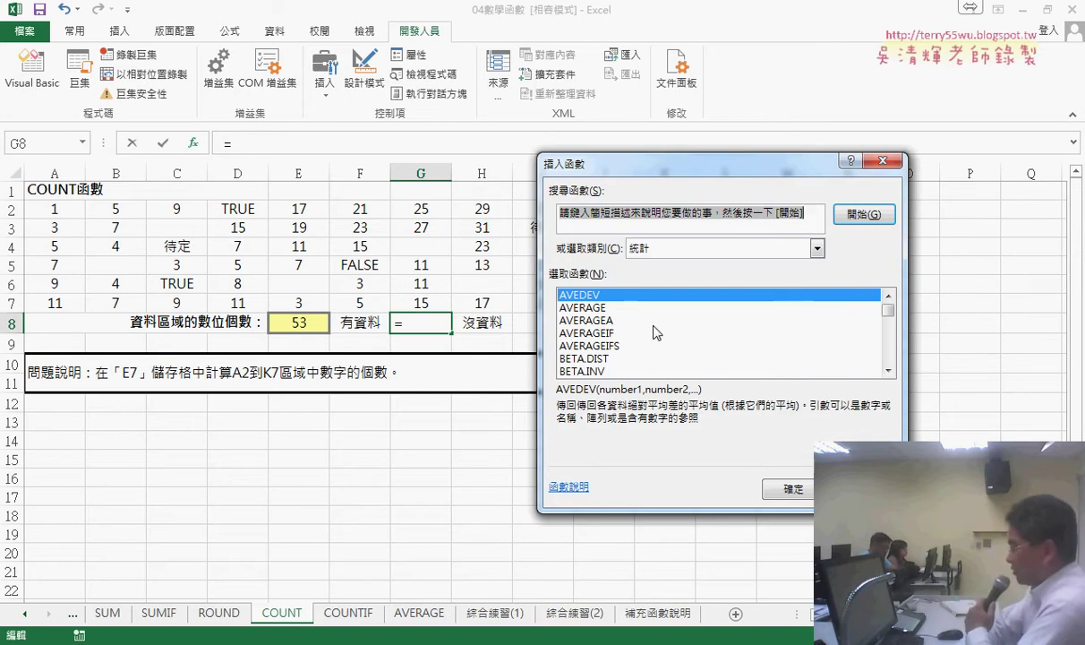
pyautogui.write('C')
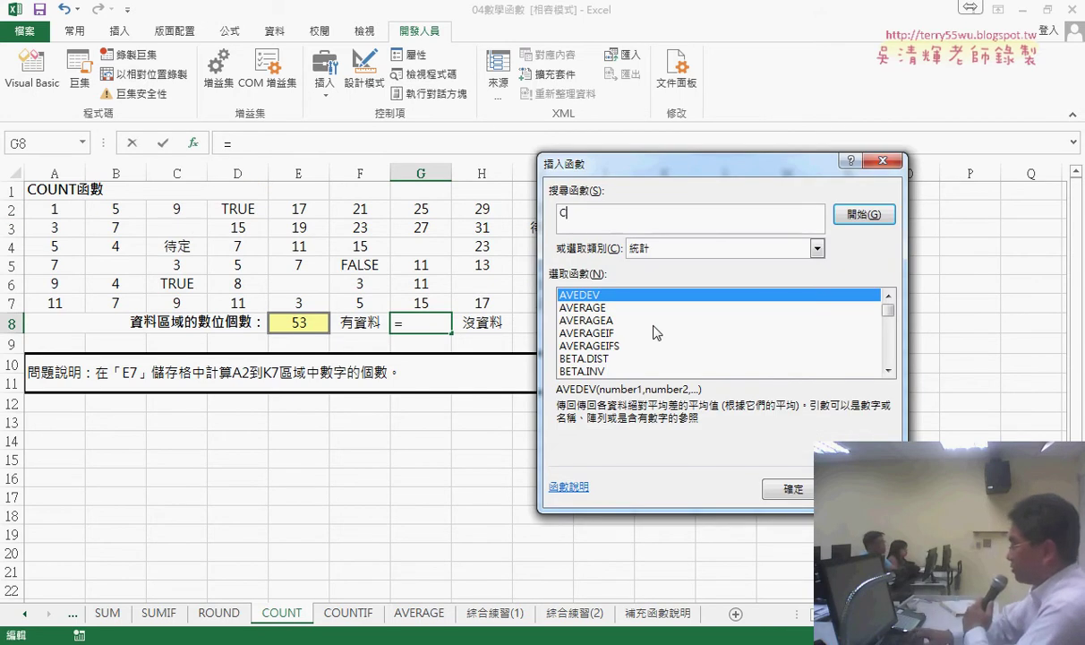
pyautogui.click(698, 347)
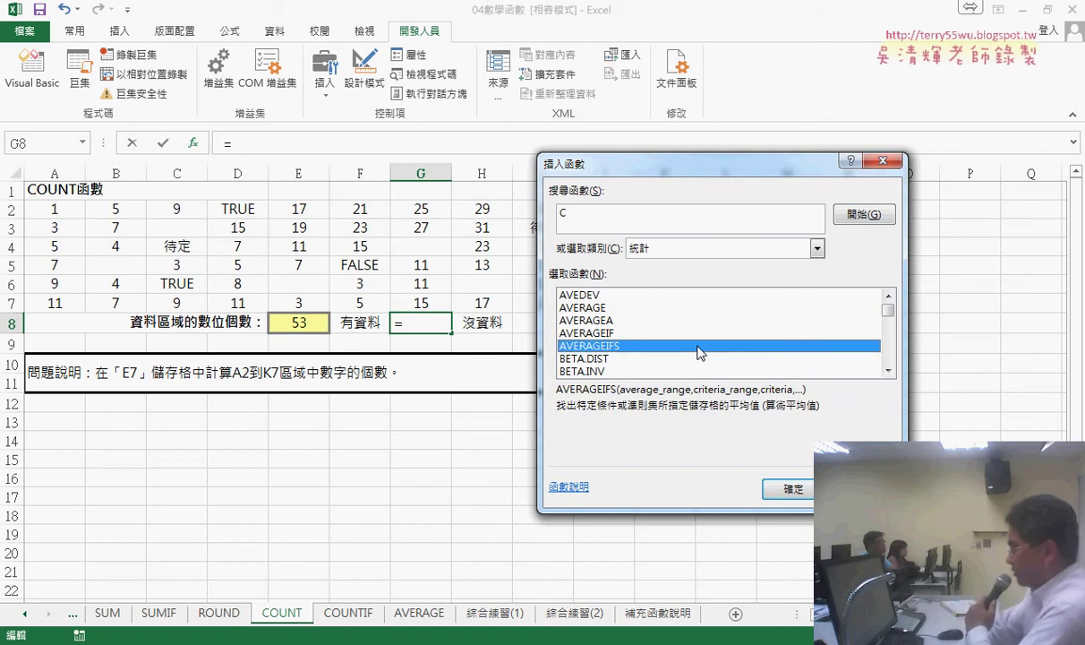
pyautogui.moveTo(698, 352); pyautogui.dragTo(892, 387)
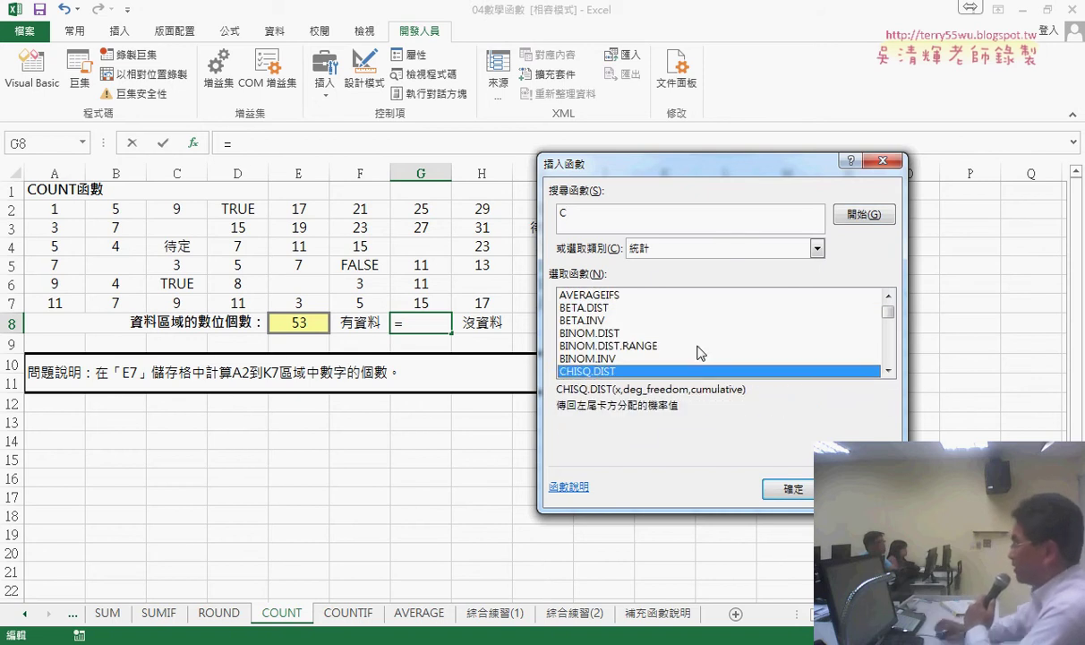
pyautogui.click(889, 371)
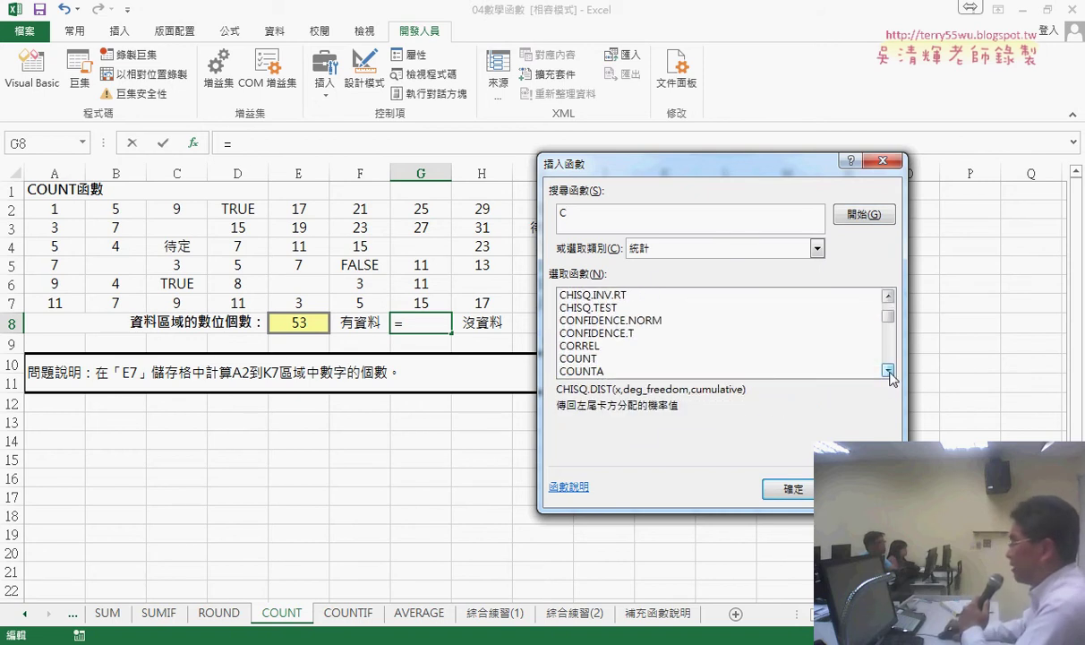
pyautogui.click(760, 371)
pyautogui.click(793, 488)
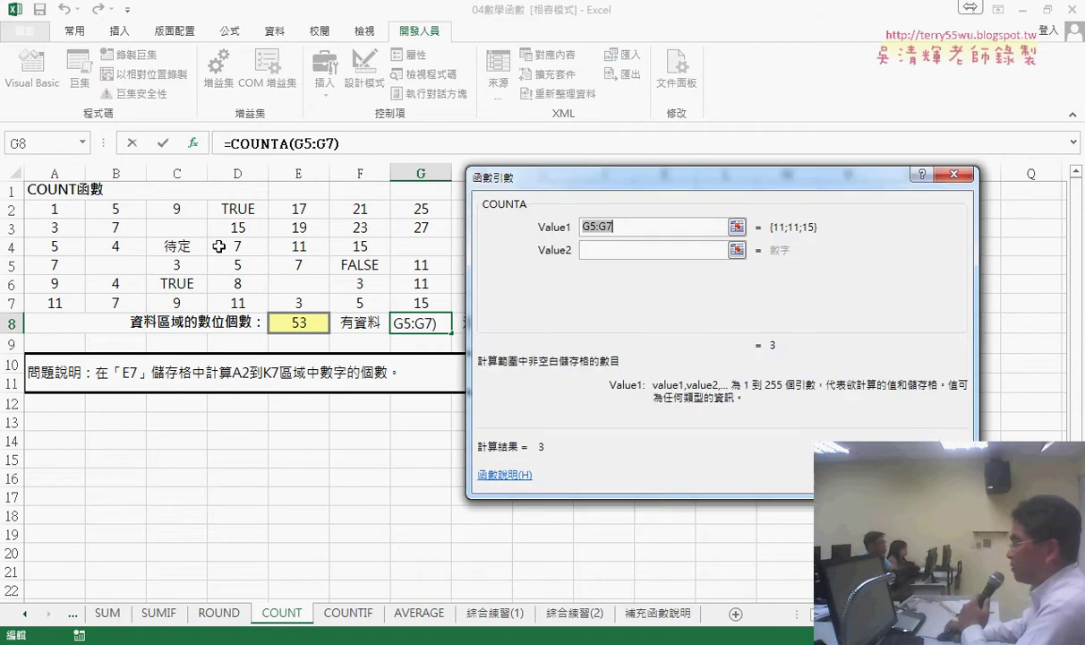
pyautogui.moveTo(54, 209)
pyautogui.mouseDown()
pyautogui.moveTo(551, 304)
pyautogui.moveTo(664, 303)
pyautogui.mouseUp()
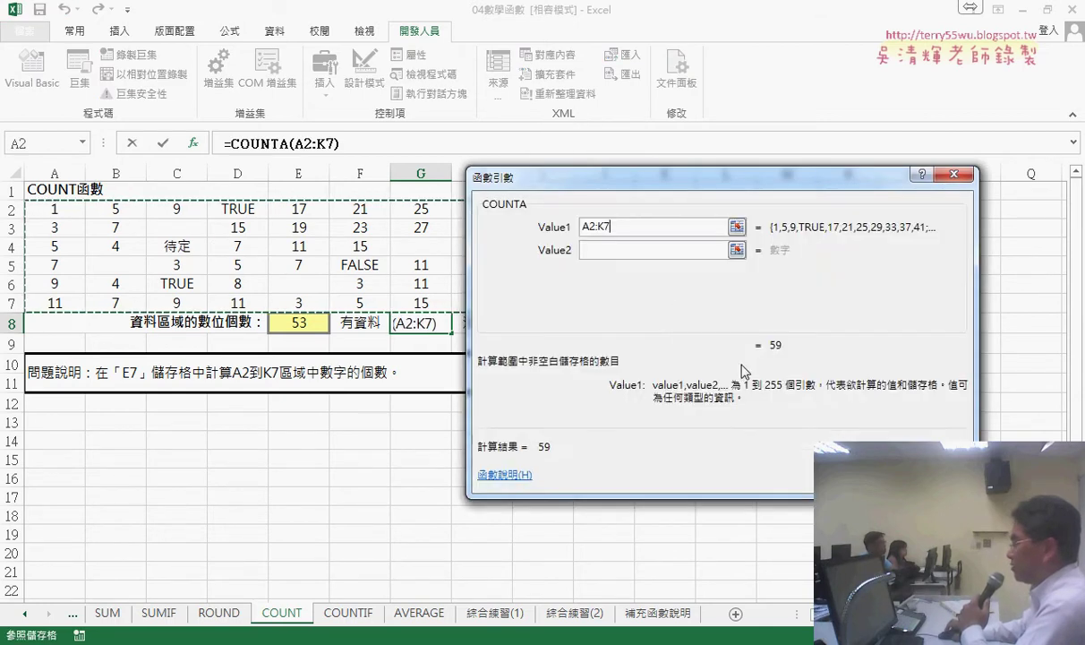
pyautogui.press('Return')
# Step: Enter =COUNTBLANK(A2:K7) in I8 through Insert Function, showing 7 blank cells
pyautogui.click(543, 323)
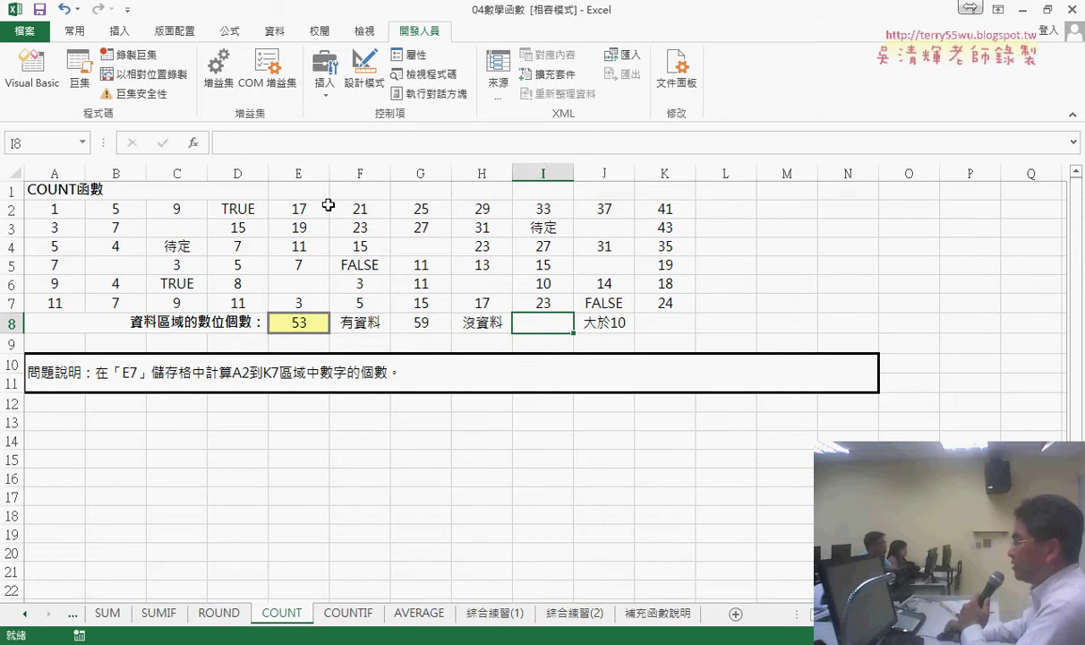
pyautogui.click(192, 143)
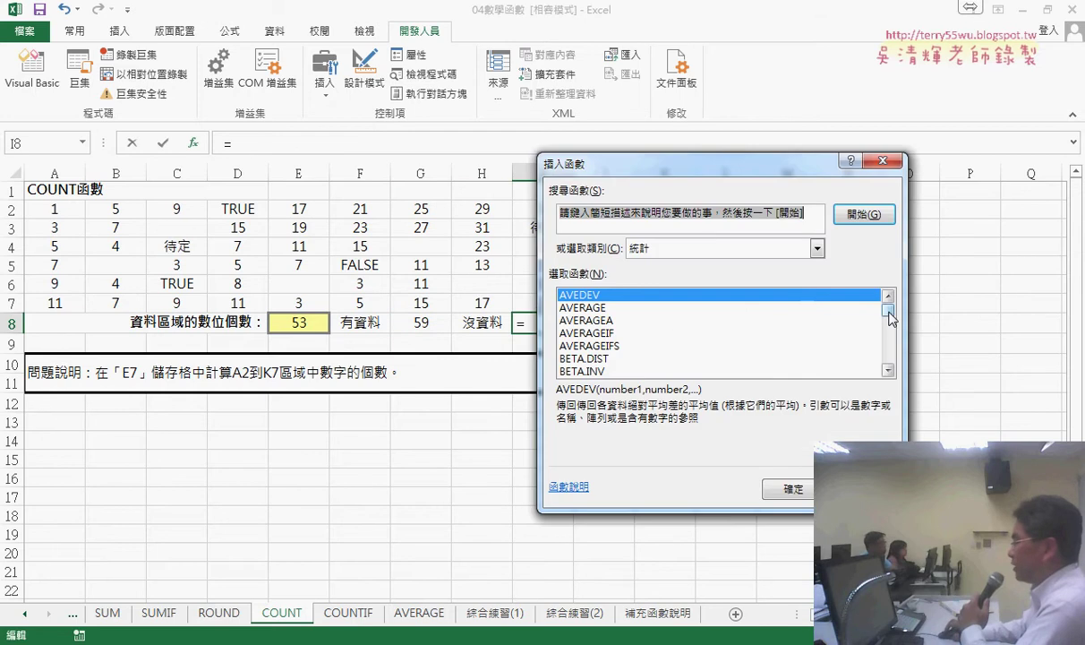
pyautogui.moveTo(887, 312); pyautogui.dragTo(889, 323)
pyautogui.click(887, 370)
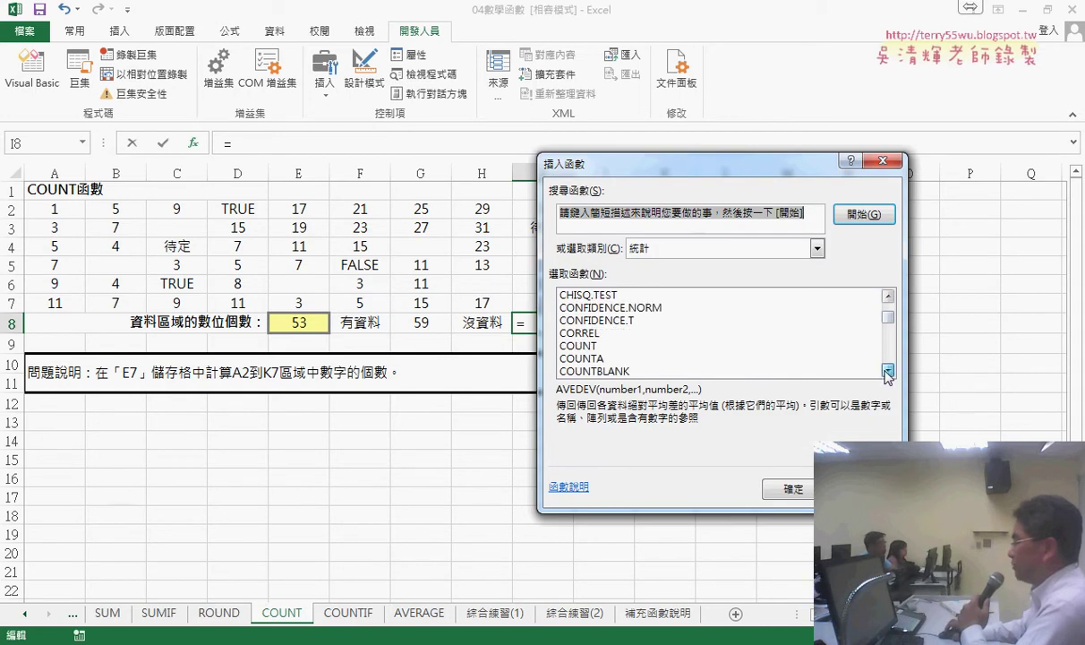
pyautogui.click(887, 369)
pyautogui.click(641, 358)
pyautogui.doubleClick(642, 360)
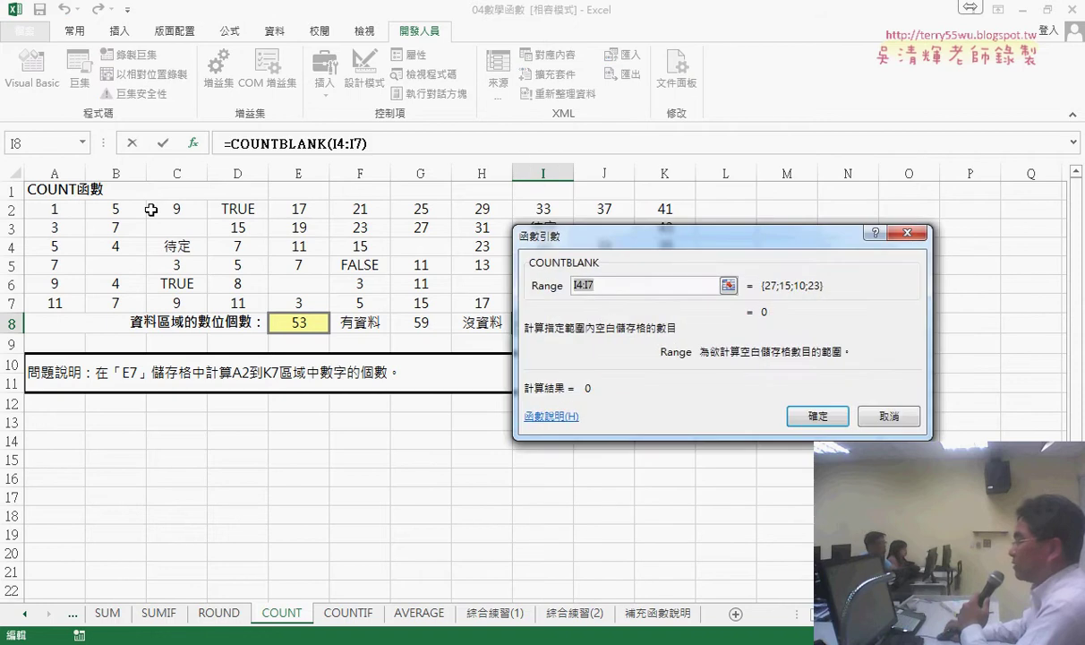
pyautogui.moveTo(53, 209)
pyautogui.mouseDown()
pyautogui.moveTo(442, 310)
pyautogui.moveTo(678, 311)
pyautogui.mouseUp()
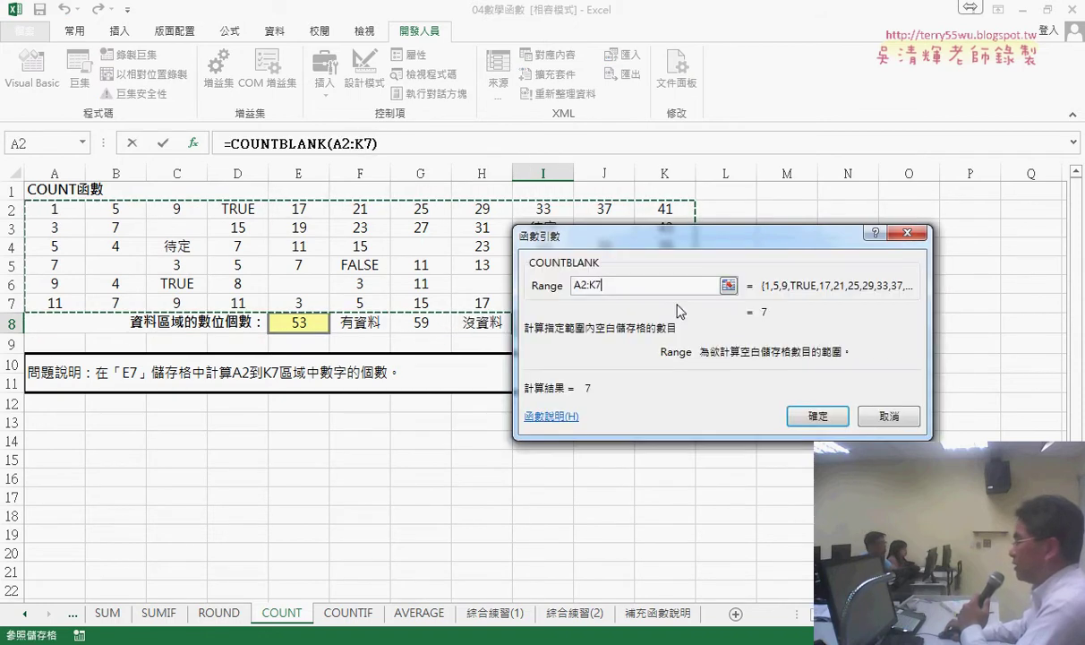
pyautogui.click(817, 415)
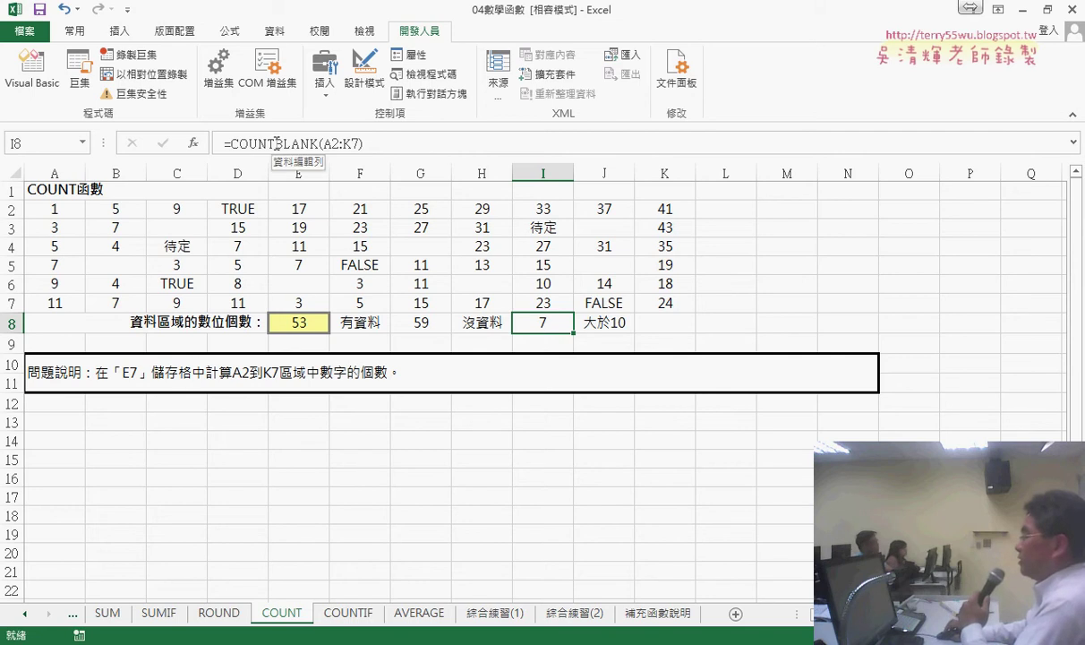
pyautogui.moveTo(276, 143); pyautogui.dragTo(319, 144)
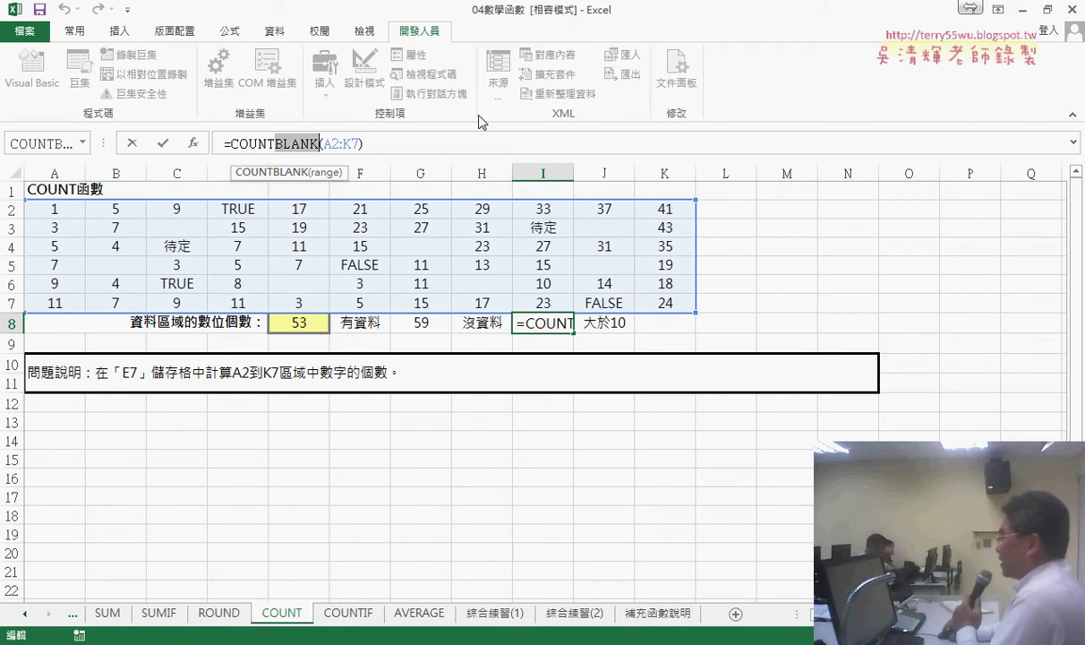
pyautogui.click(619, 228)
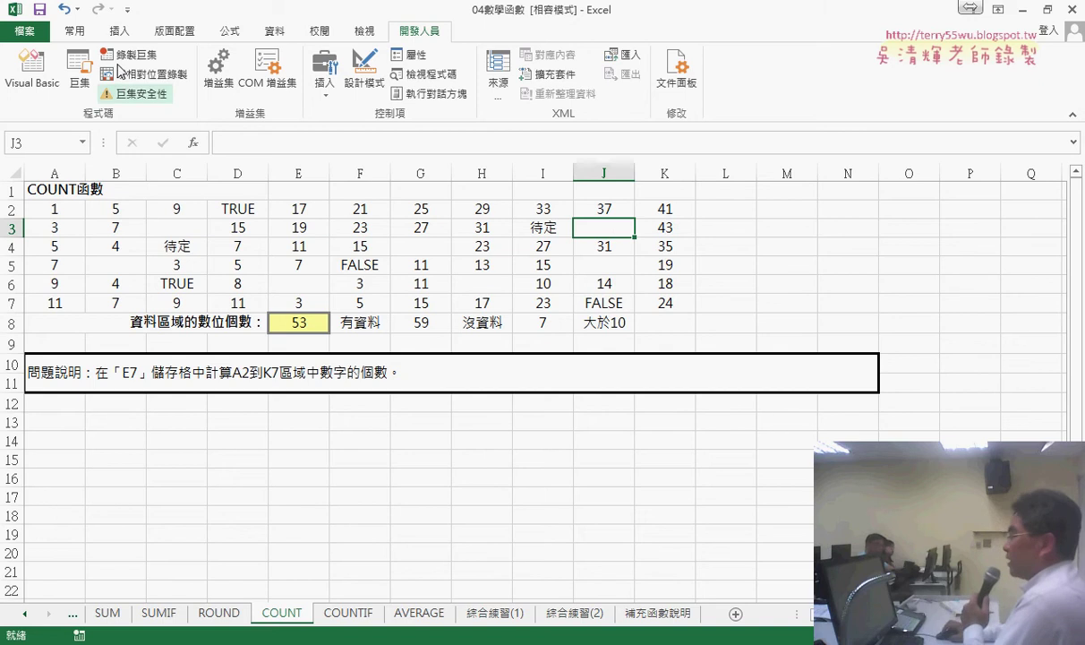
pyautogui.click(75, 33)
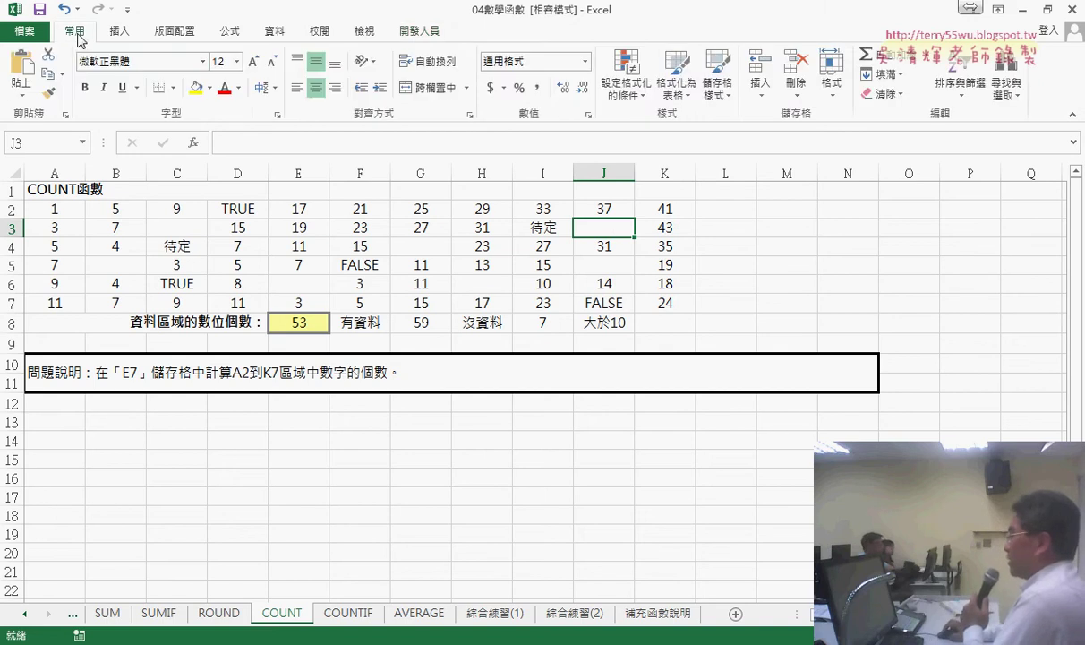
pyautogui.click(882, 94)
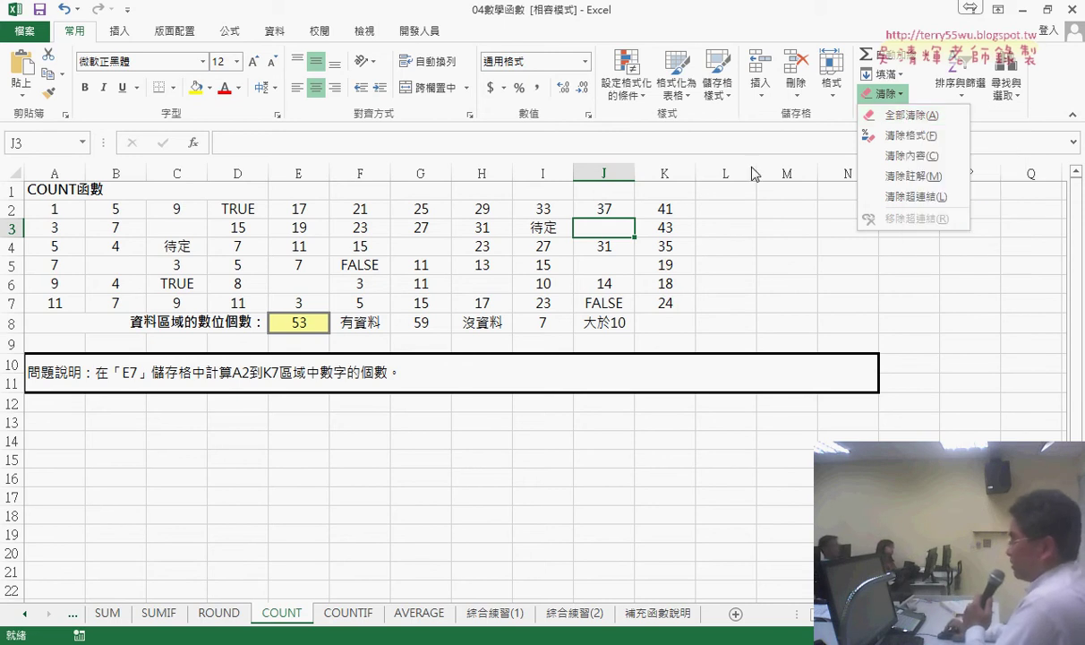
pyautogui.click(492, 319)
pyautogui.click(504, 324)
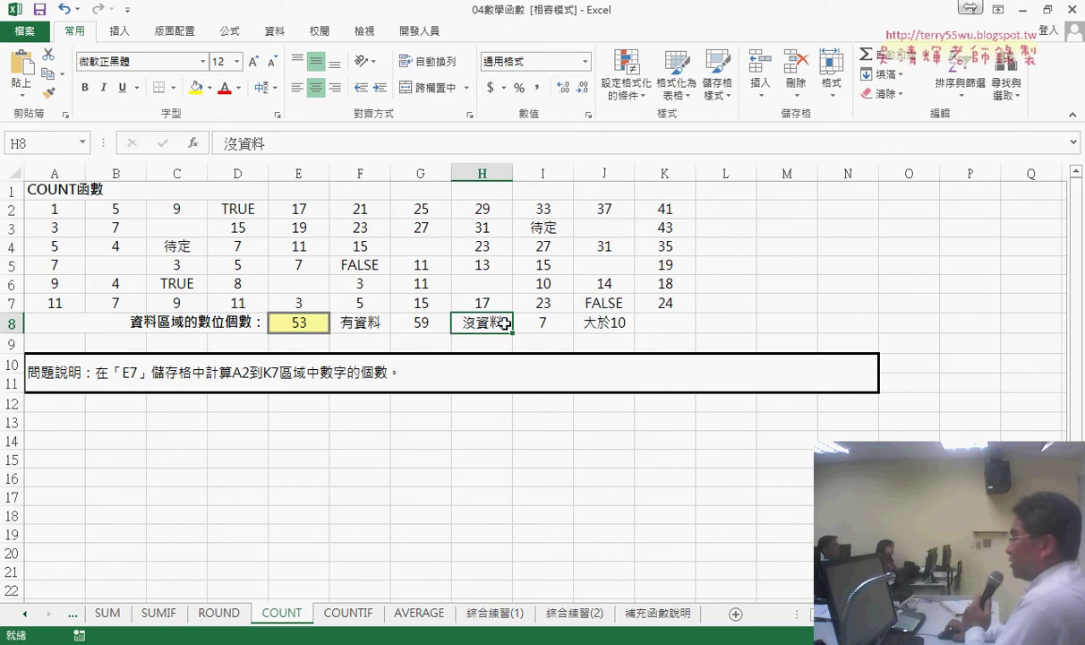
pyautogui.click(550, 318)
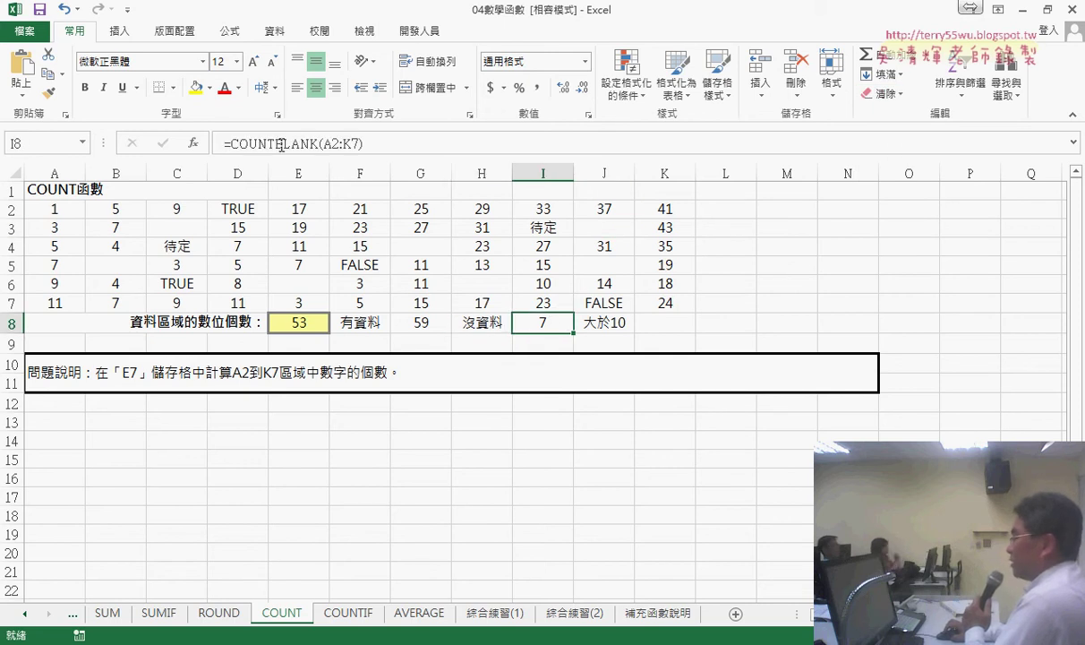
pyautogui.moveTo(282, 145); pyautogui.dragTo(316, 141)
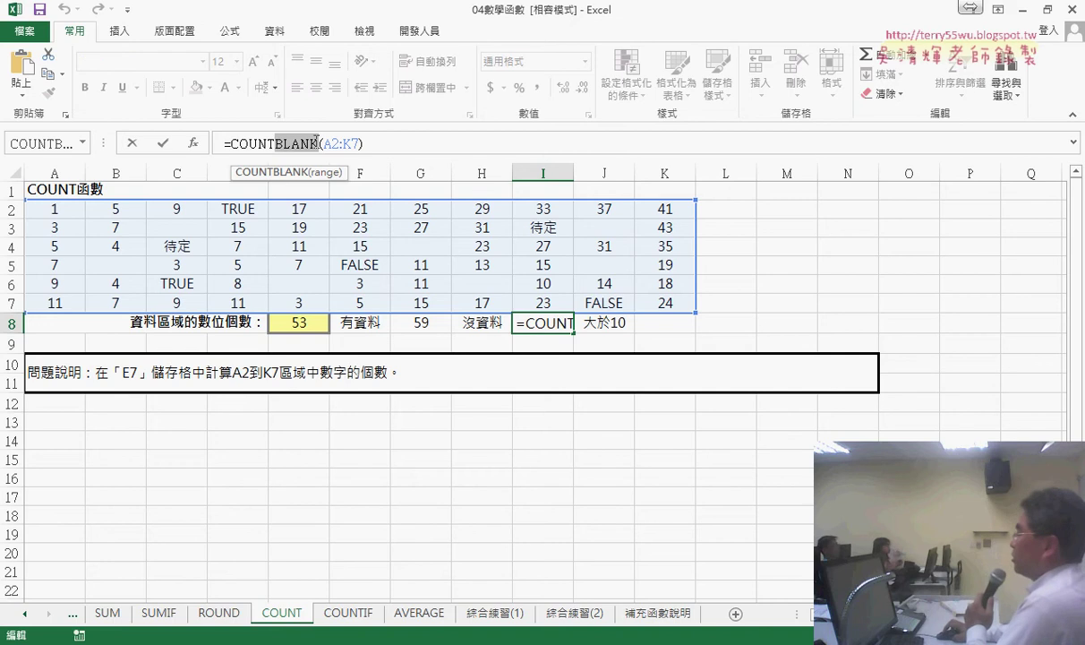
pyautogui.click(136, 143)
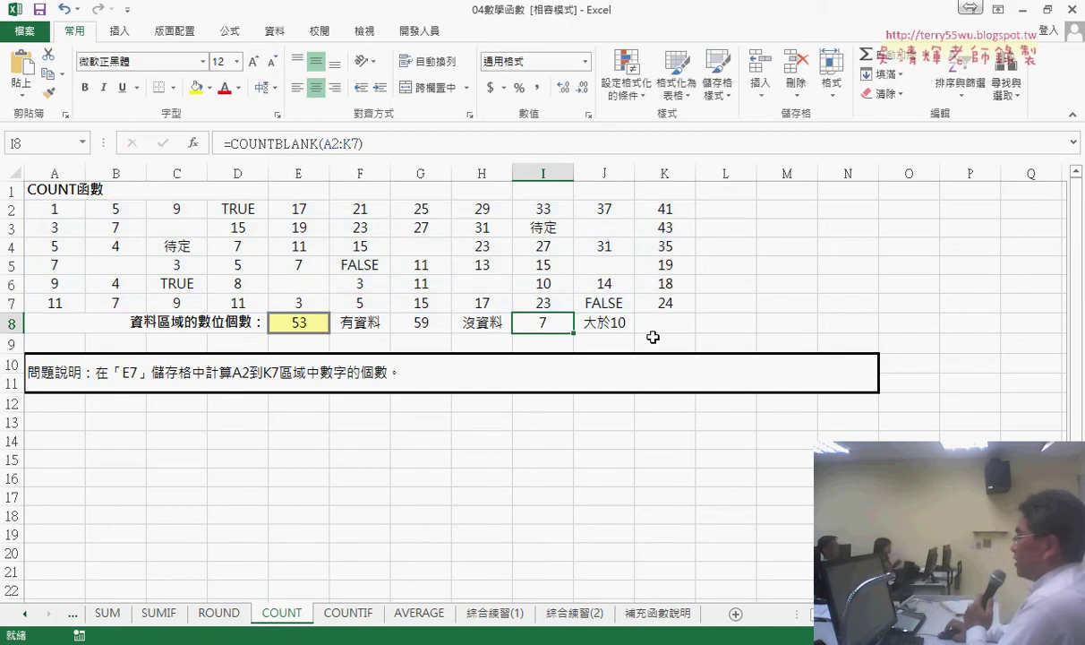
pyautogui.click(661, 321)
# Step: Insert =COUNTIF(A2:K7,">=10") into K8, returning 33
pyautogui.click(194, 143)
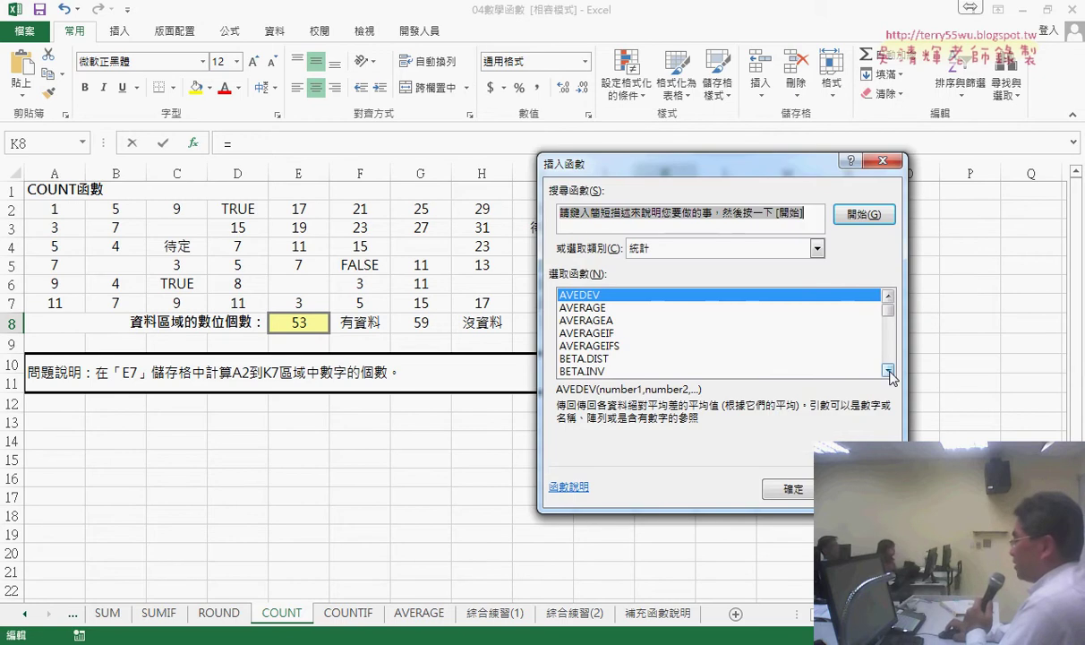
pyautogui.moveTo(889, 374); pyautogui.dragTo(889, 374)
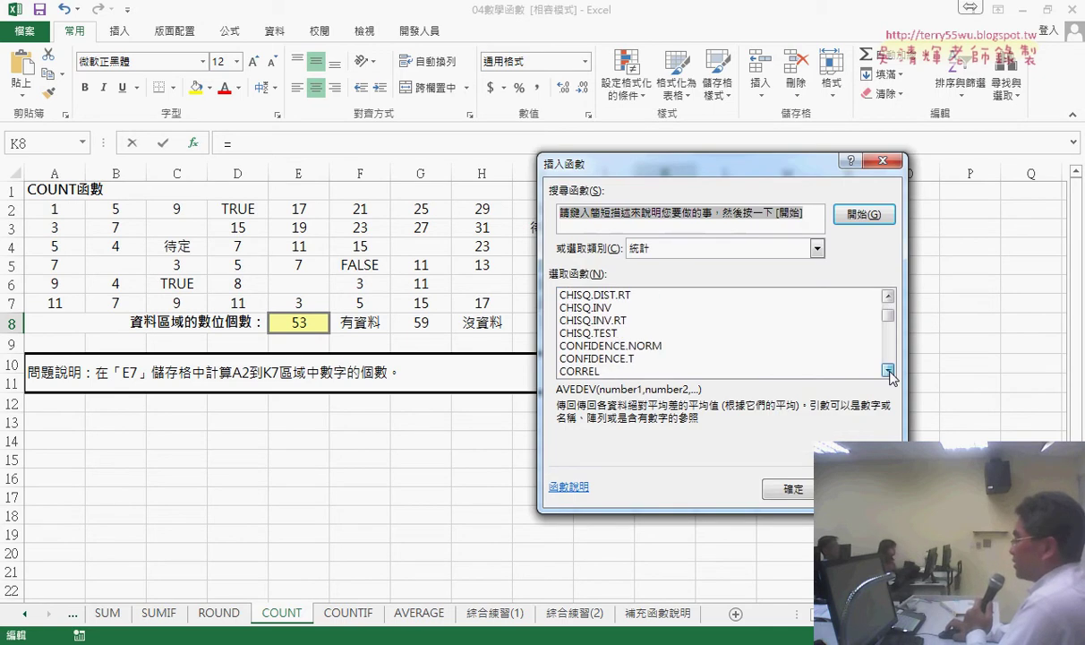
pyautogui.moveTo(889, 374); pyautogui.dragTo(890, 375)
pyautogui.click(607, 346)
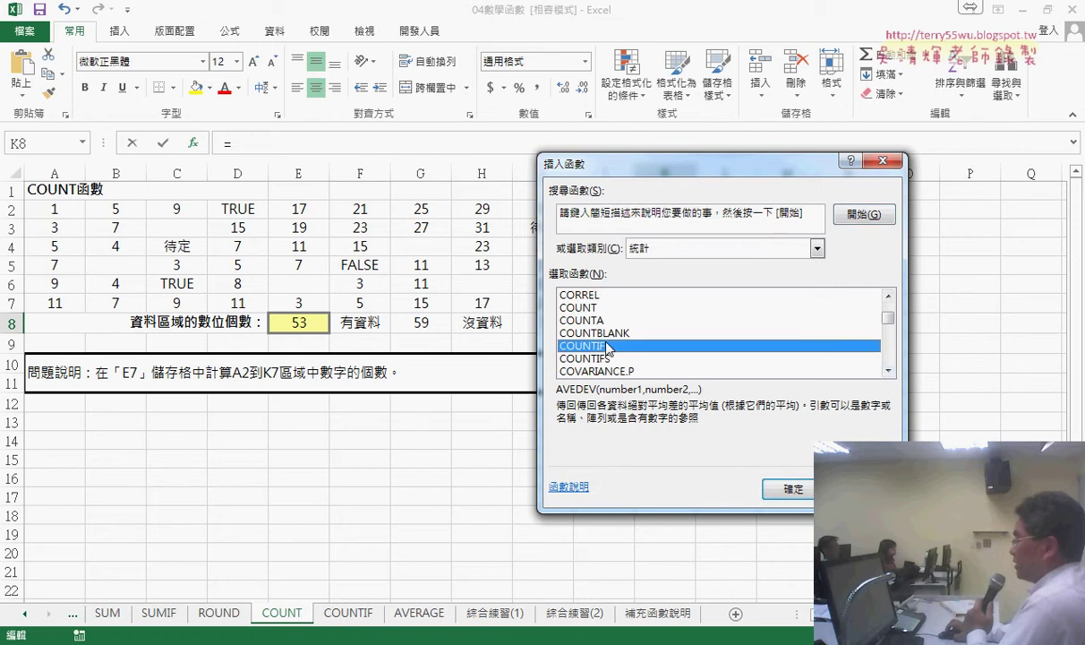
pyautogui.doubleClick(607, 346)
pyautogui.moveTo(76, 209)
pyautogui.mouseDown()
pyautogui.moveTo(485, 304)
pyautogui.moveTo(664, 303)
pyautogui.mouseUp()
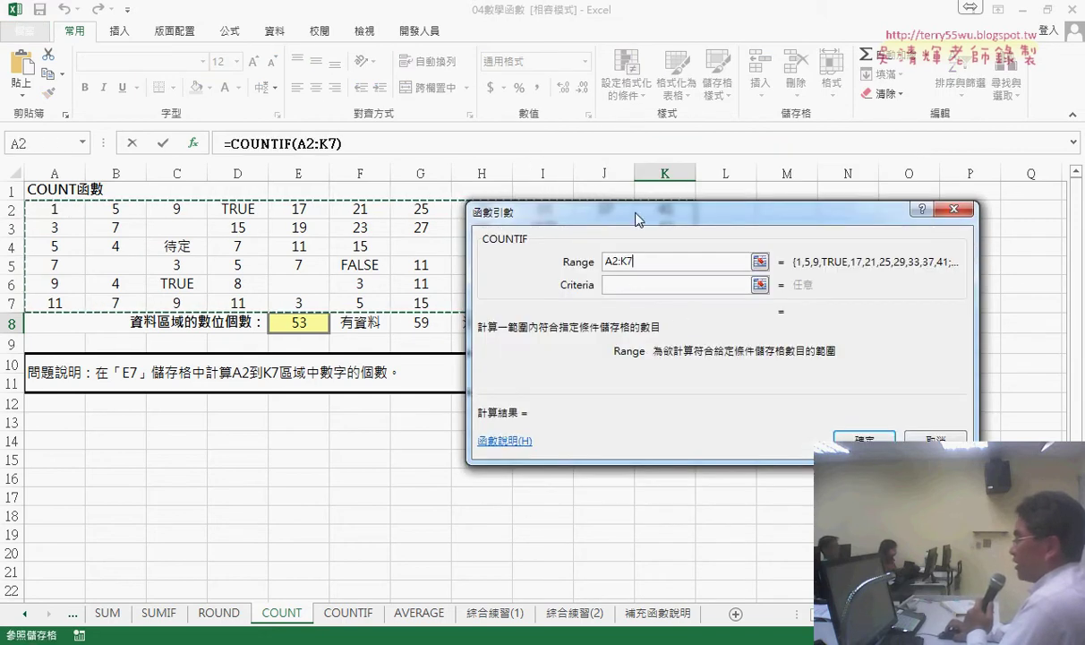
pyautogui.moveTo(637, 219); pyautogui.dragTo(594, 368)
pyautogui.click(596, 431)
pyautogui.write('>')
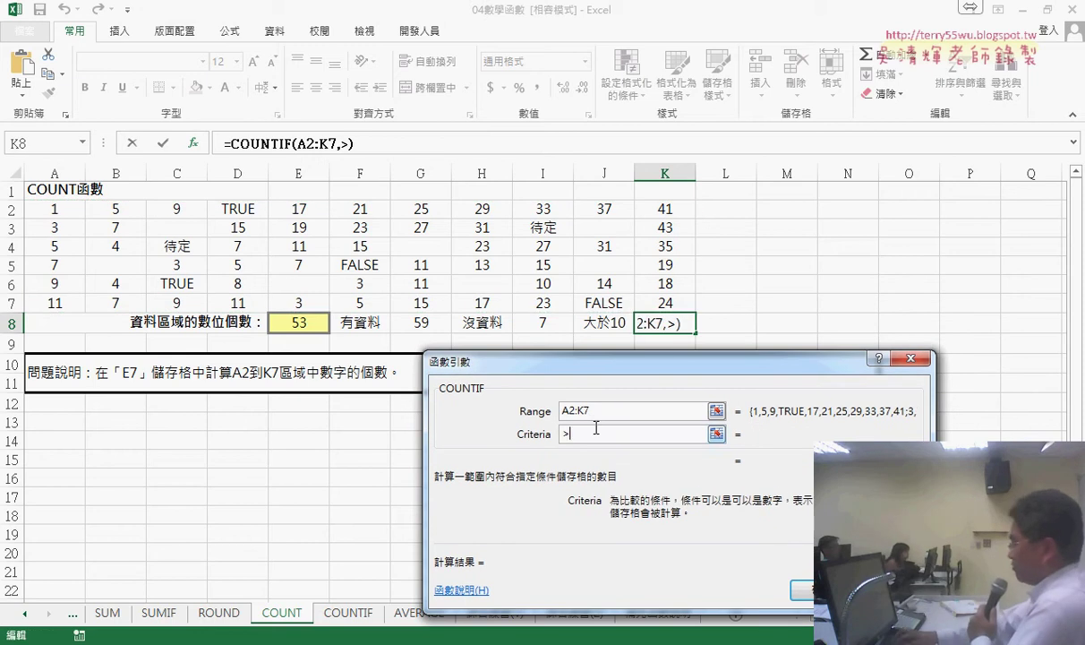
pyautogui.write('=')
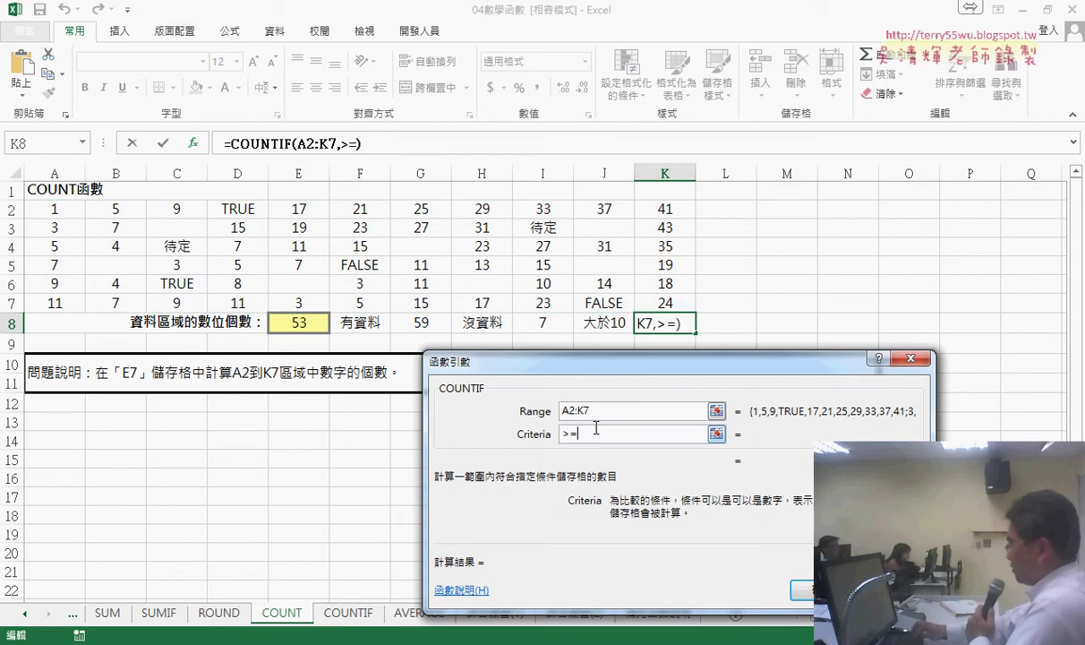
pyautogui.write('10')
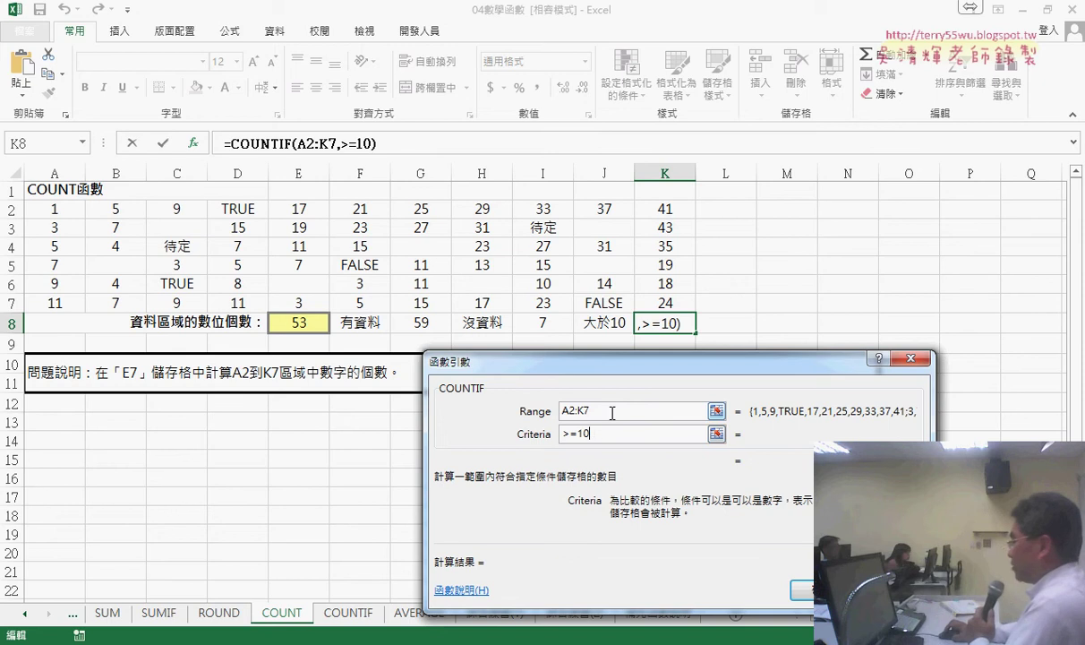
pyautogui.click(613, 413)
pyautogui.moveTo(599, 434); pyautogui.dragTo(572, 434)
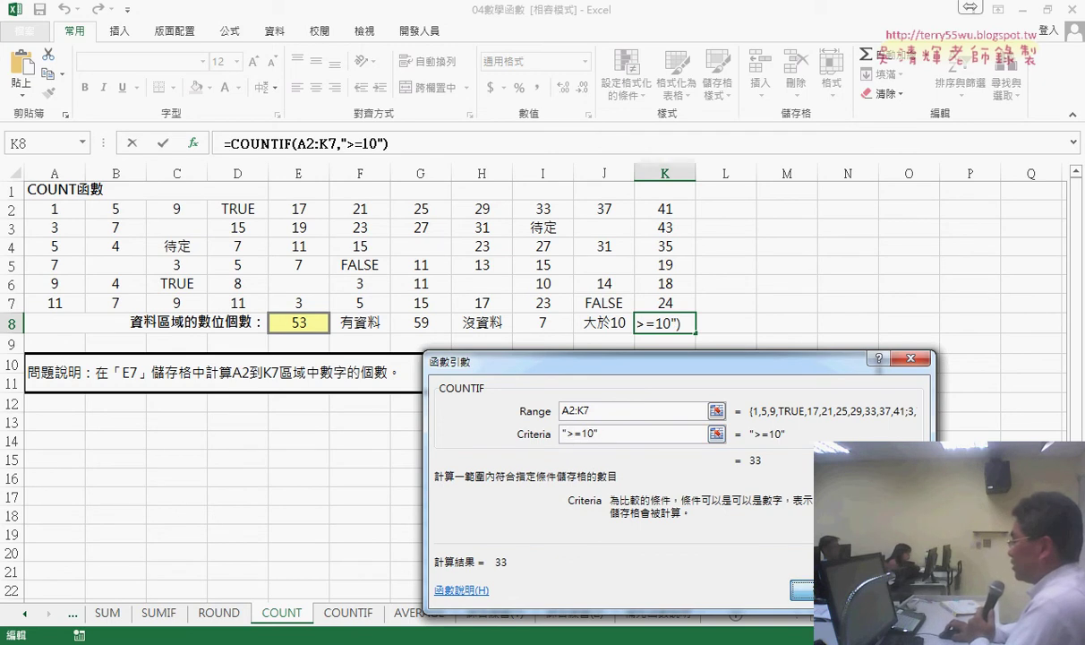
pyautogui.click(811, 592)
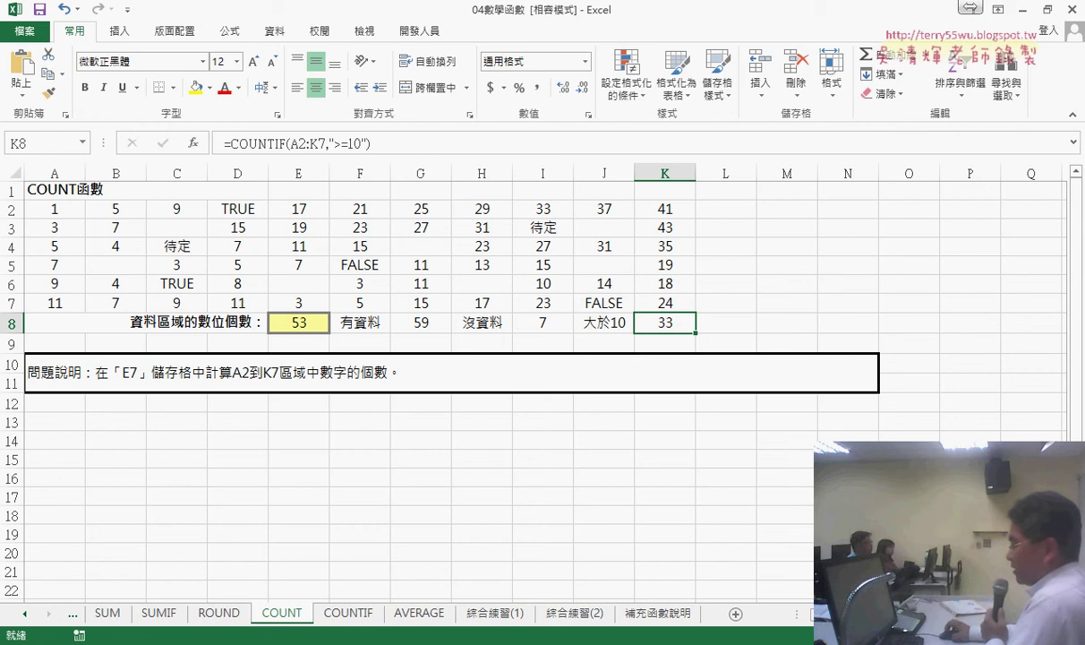
# Step: Hide the 02_範例 window and select the 黑名單篩選 workbook in the 04數學函數 folder
pyautogui.moveTo(54, 642)
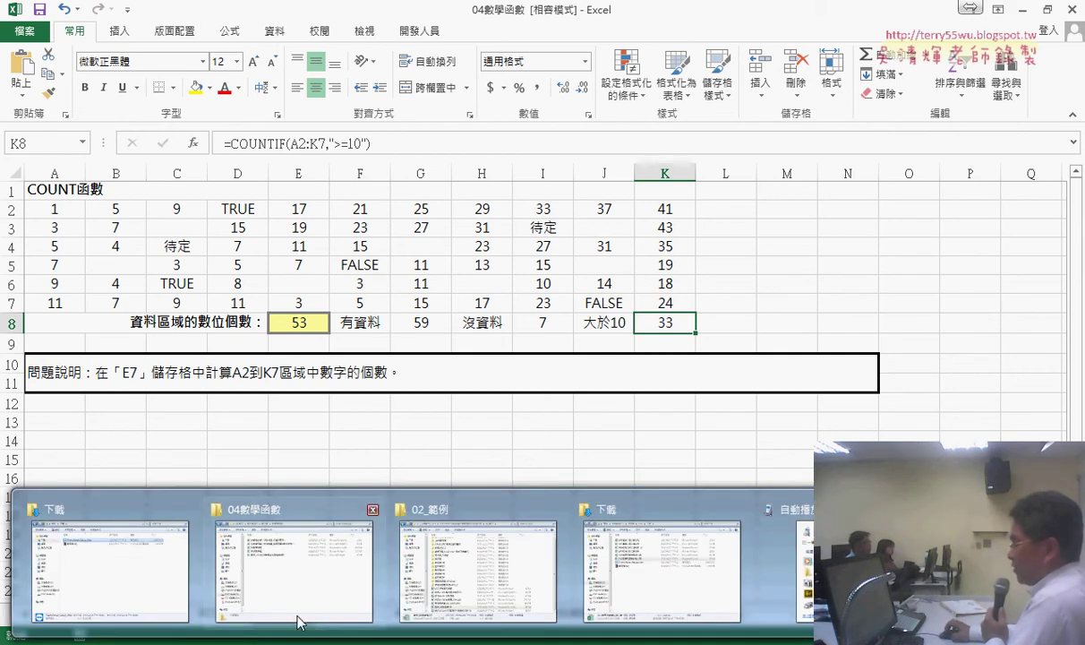
pyautogui.click(481, 574)
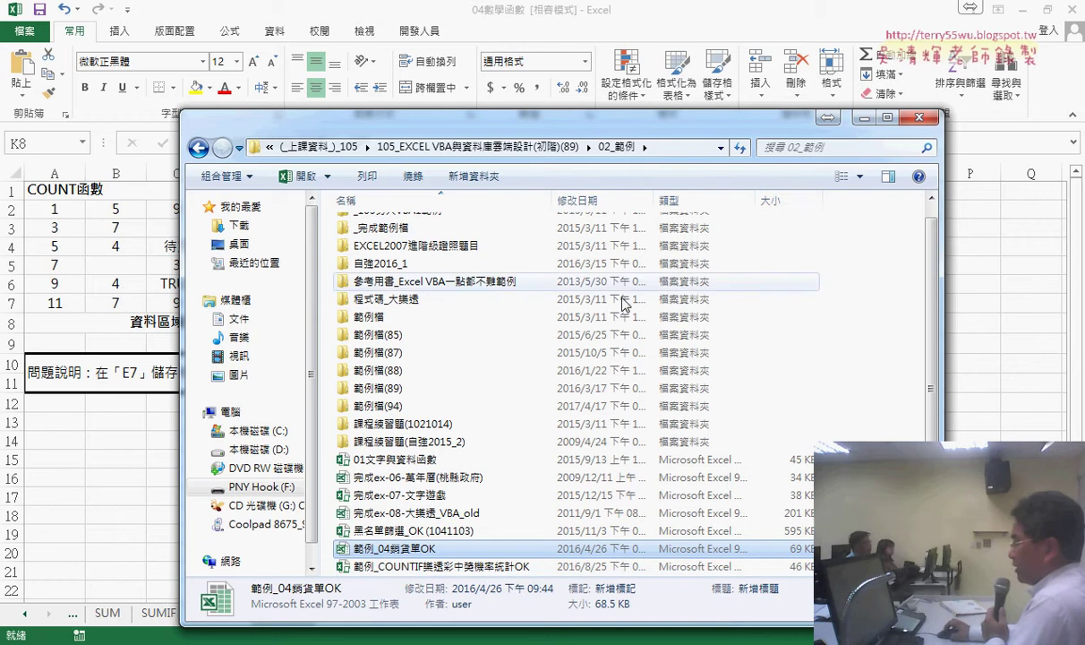
pyautogui.click(864, 117)
pyautogui.moveTo(89, 641)
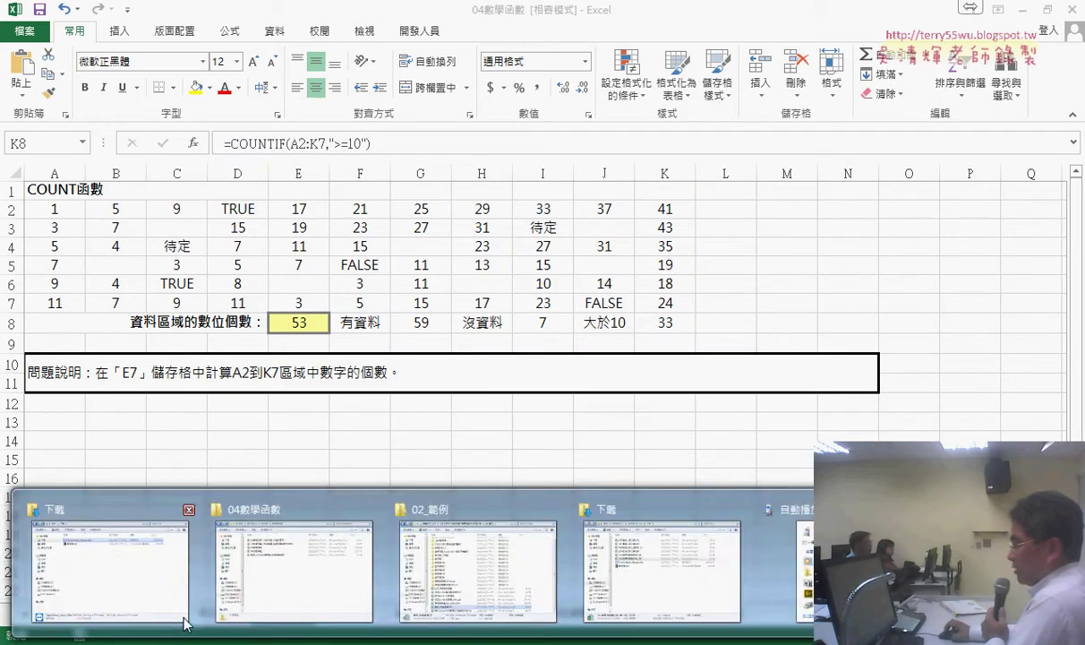
pyautogui.click(267, 548)
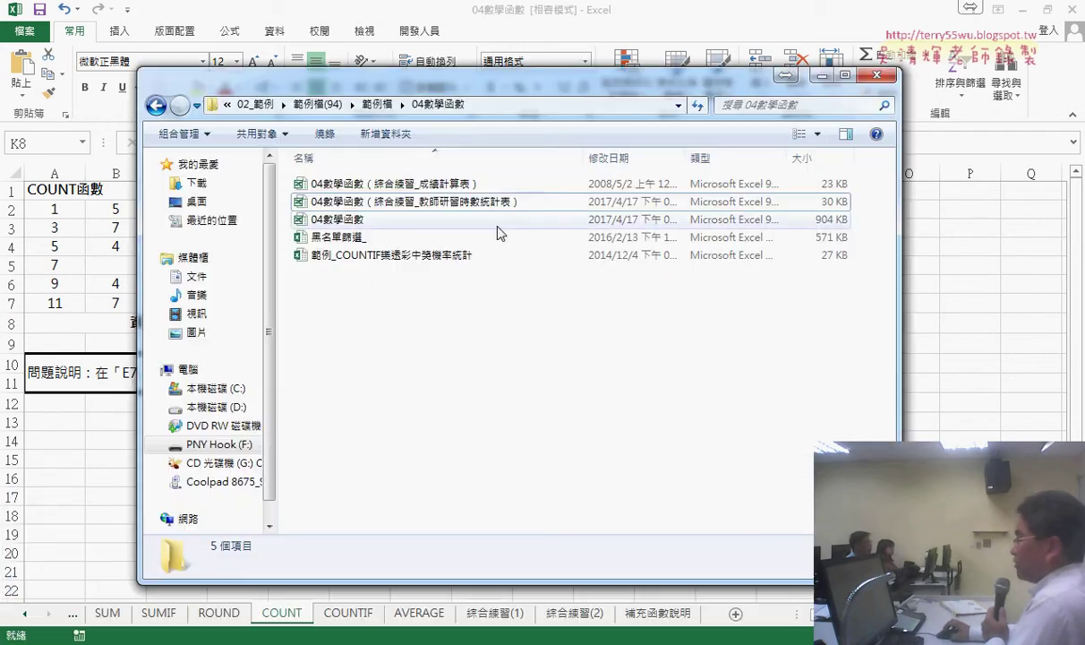
pyautogui.click(377, 104)
pyautogui.doubleClick(340, 236)
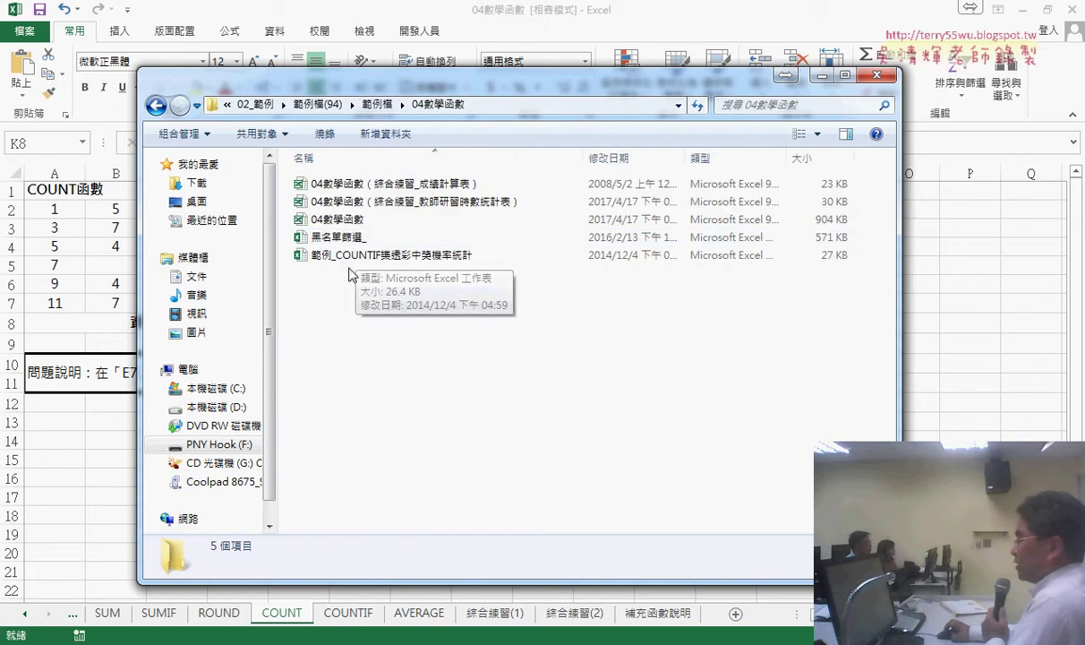
pyautogui.moveTo(358, 289)
pyautogui.mouseDown()
pyautogui.moveTo(361, 244)
pyautogui.moveTo(395, 260)
pyautogui.mouseUp()
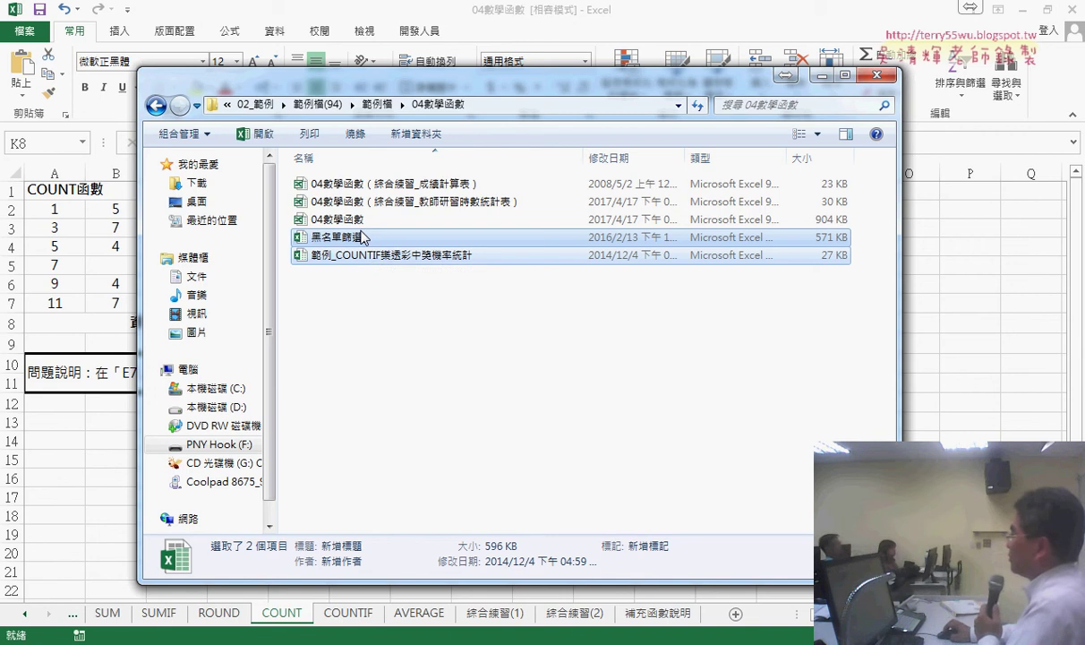
pyautogui.click(361, 240)
# Step: Open 黑名單篩選 and jump through column A to find blank row 1001 and last row 5580
pyautogui.doubleClick(358, 237)
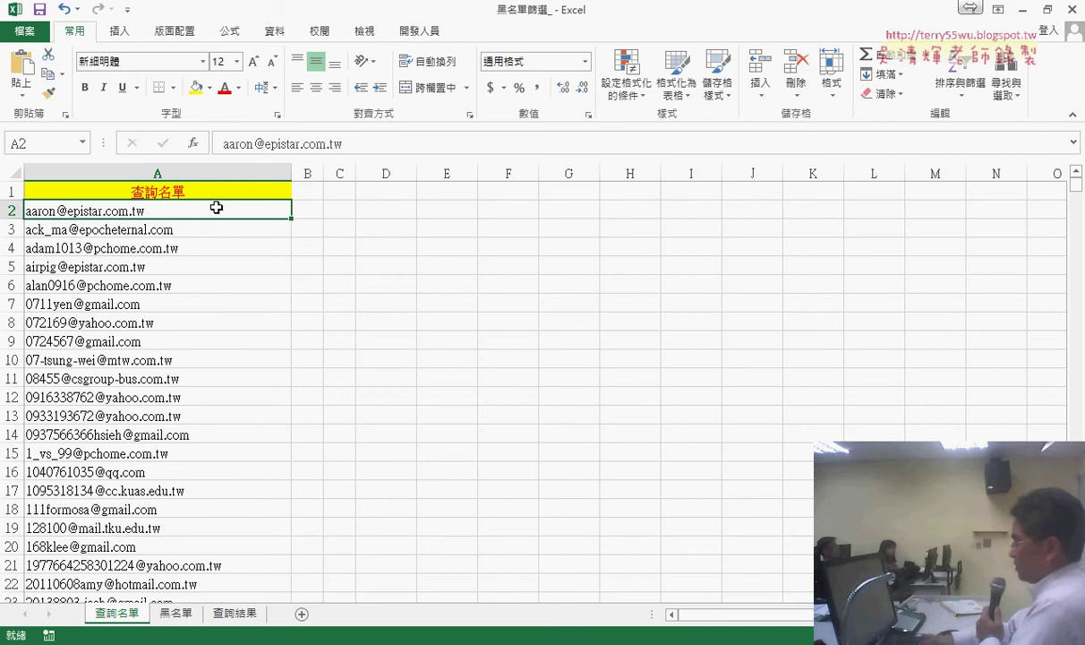
pyautogui.hotkey('ctrl', 'Down')
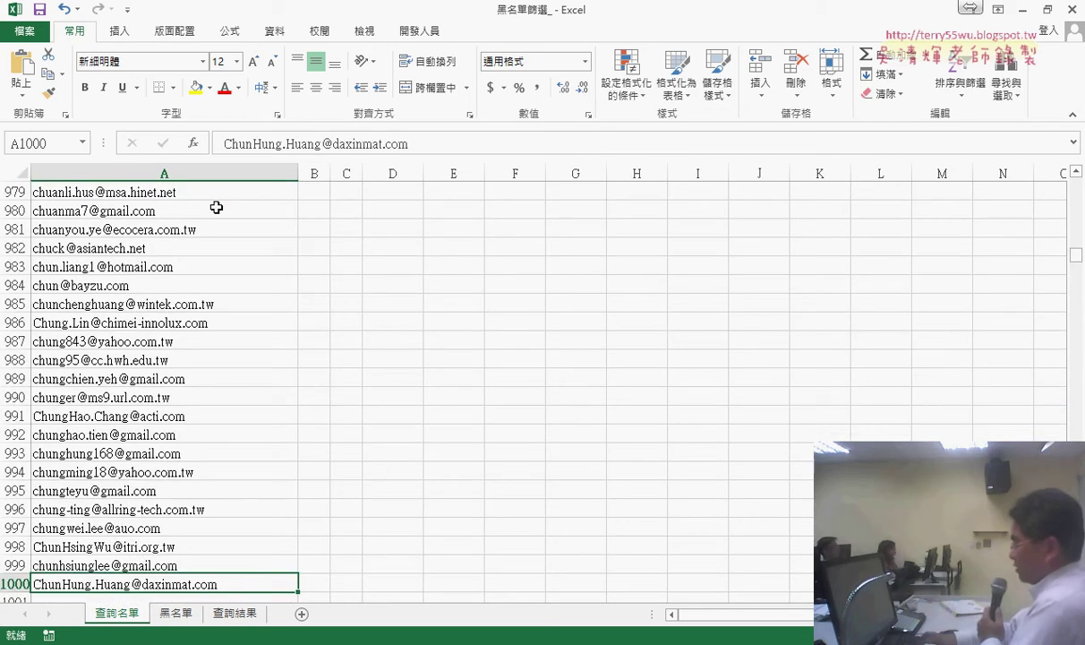
pyautogui.hotkey('ctrl', 'Down')
pyautogui.hotkey('ctrl', 'Down')
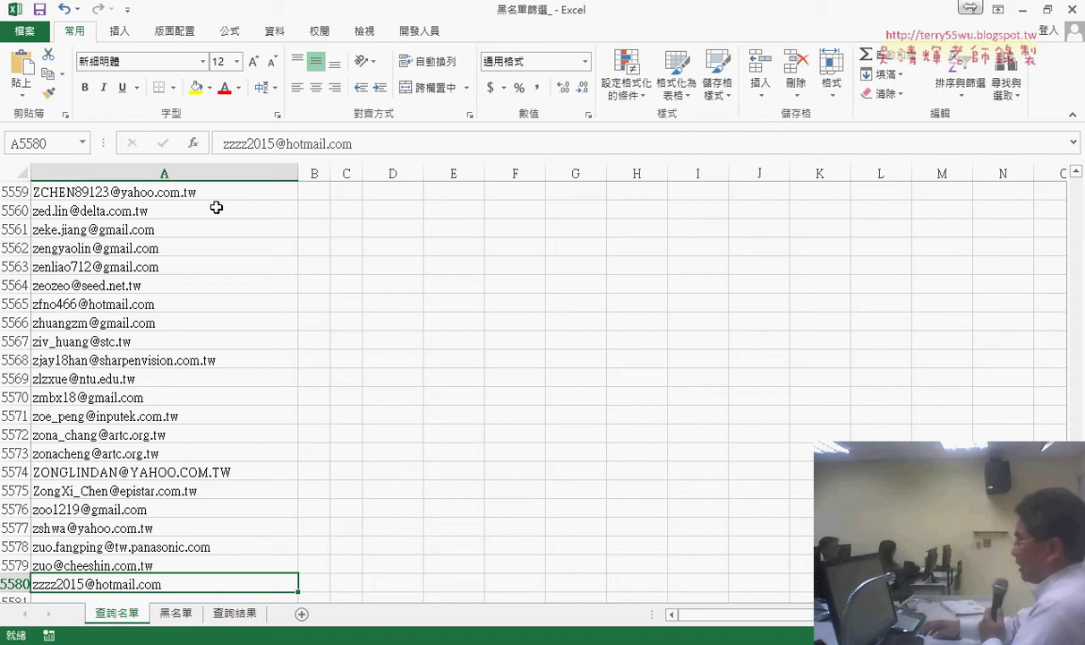
pyautogui.hotkey('ctrl', 'Up')
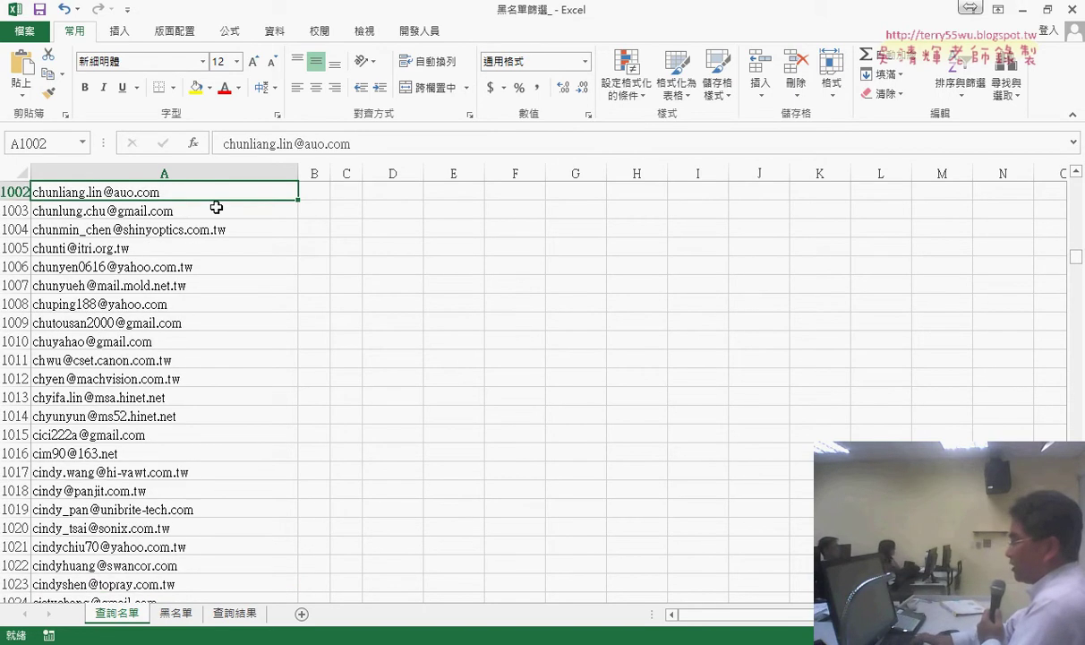
pyautogui.press('Up')
pyautogui.press('Up')
pyautogui.press('Down')
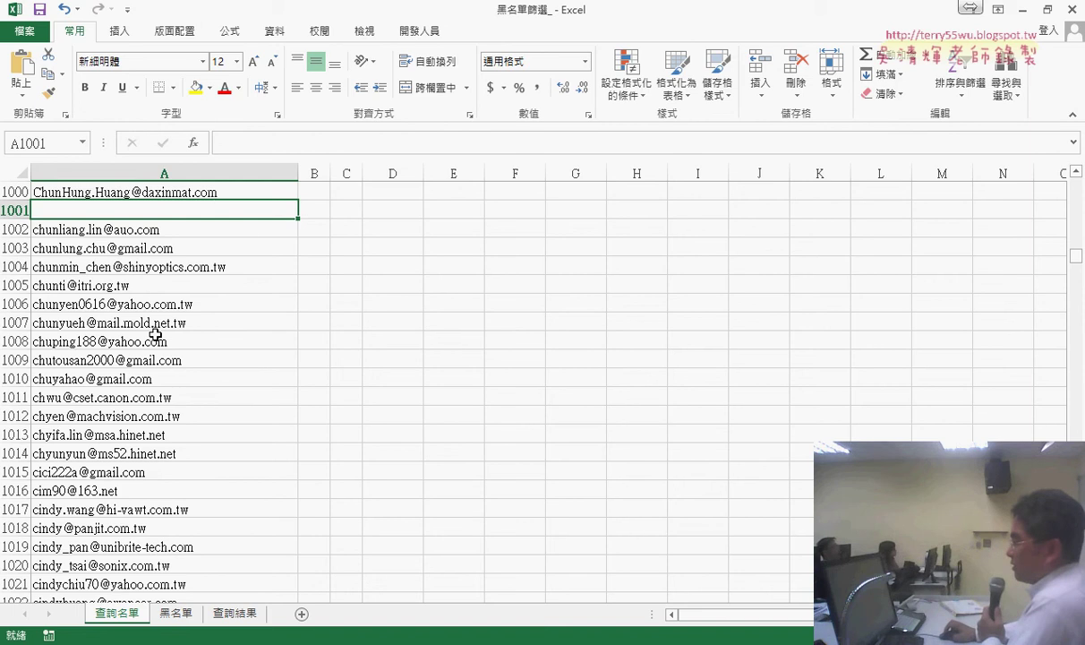
# Step: Check the 黑名單 list down to row 22223, then view the 查詢名單 and 查詢結果 sheets
pyautogui.click(178, 615)
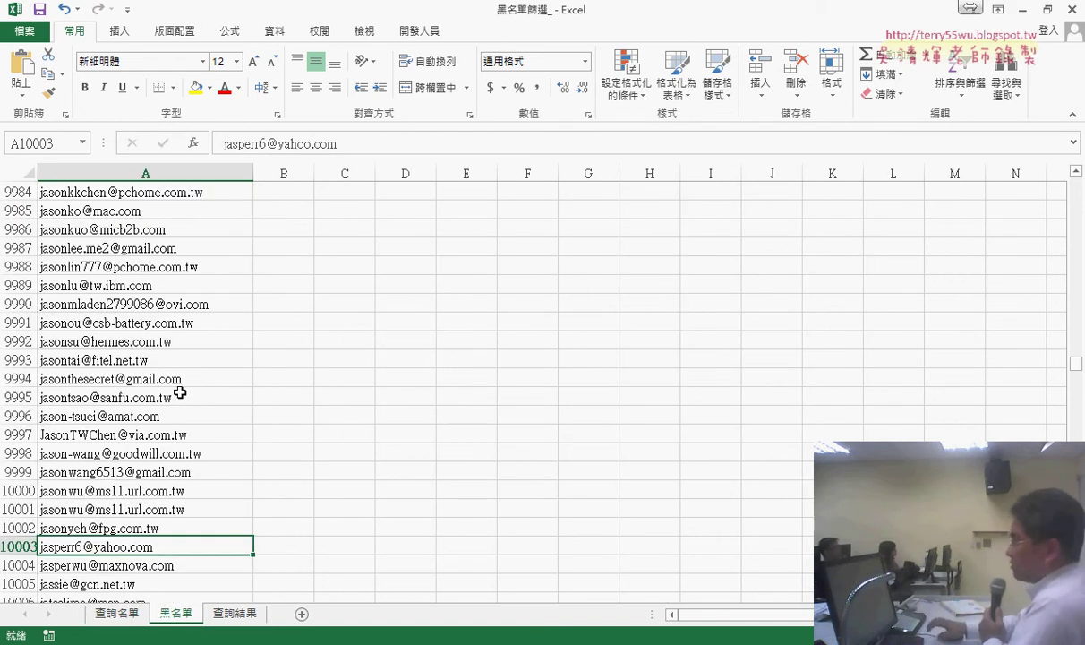
pyautogui.hotkey('ctrl', 'Home')
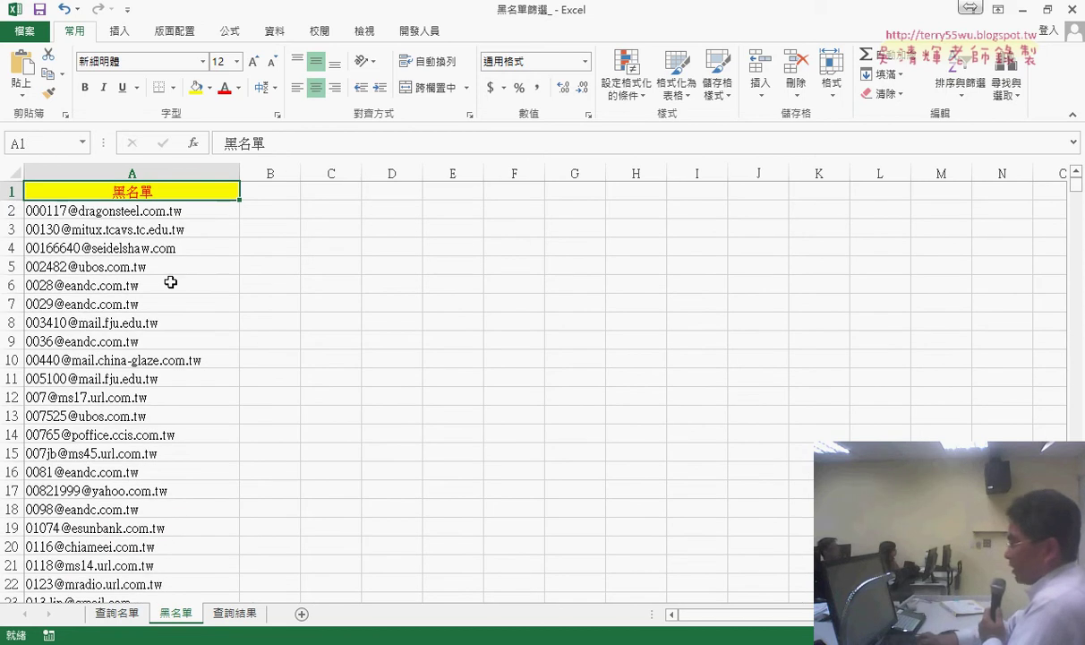
pyautogui.hotkey('ctrl', 'Down')
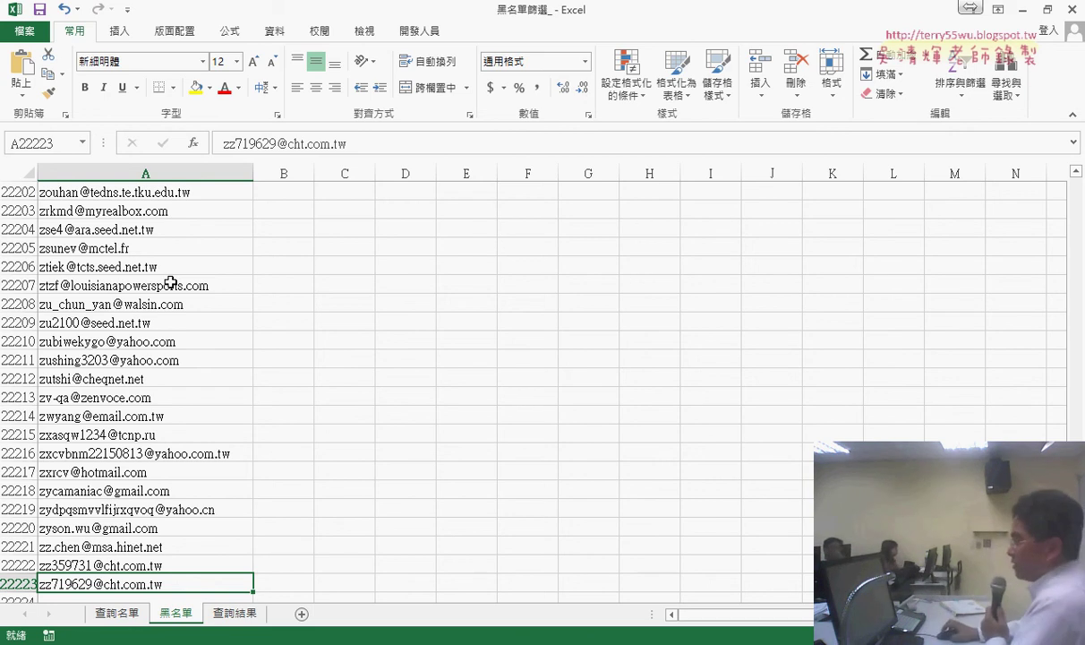
pyautogui.click(117, 614)
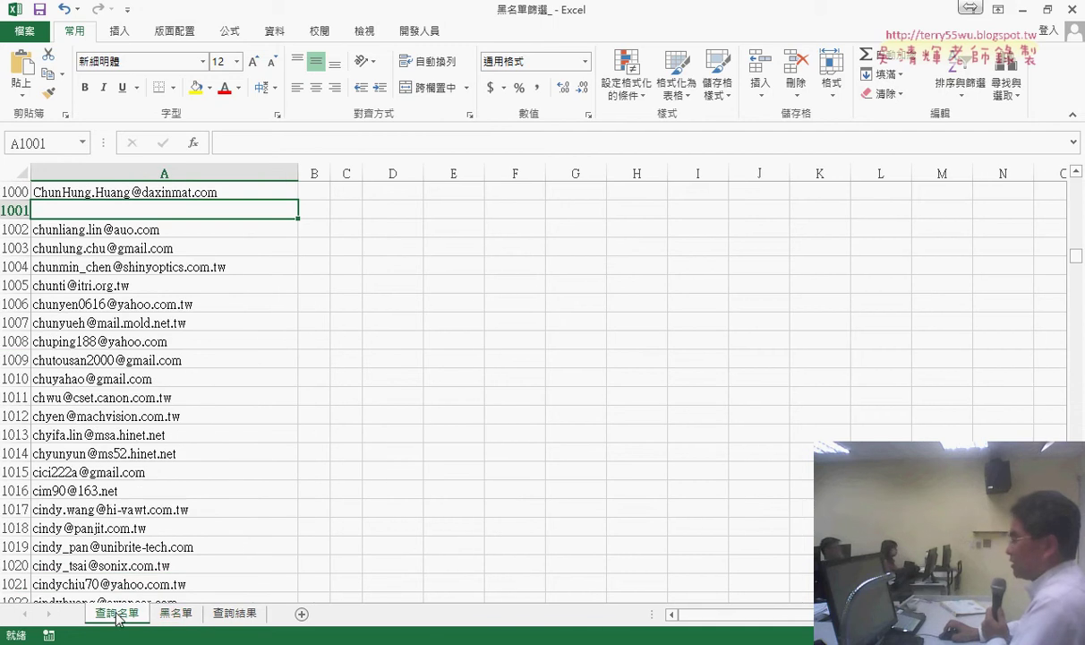
pyautogui.click(177, 614)
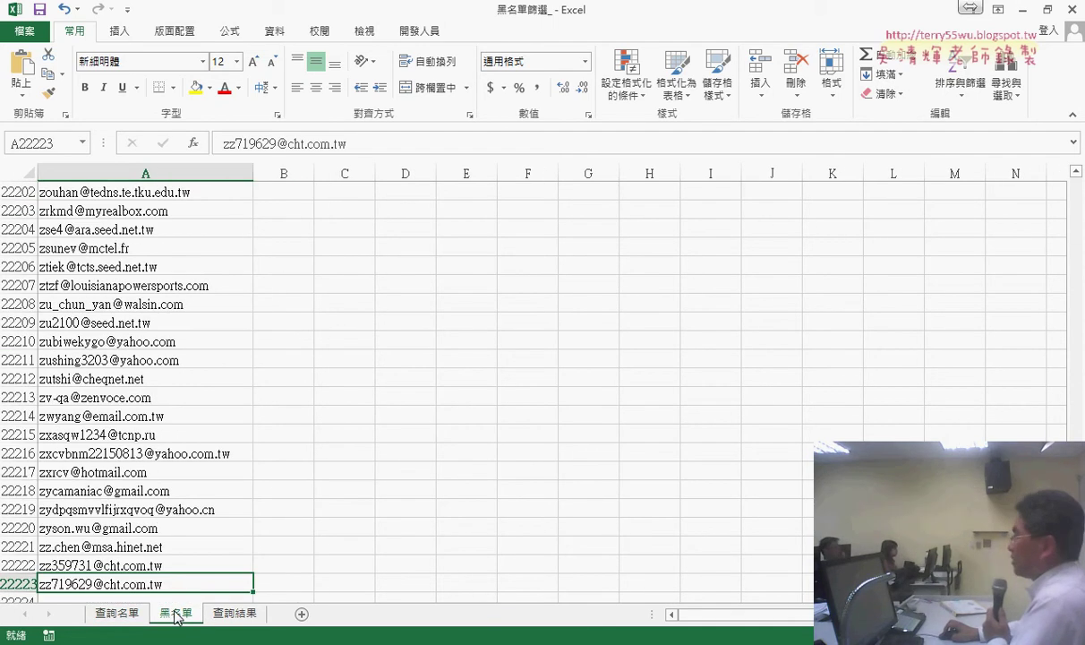
pyautogui.click(117, 614)
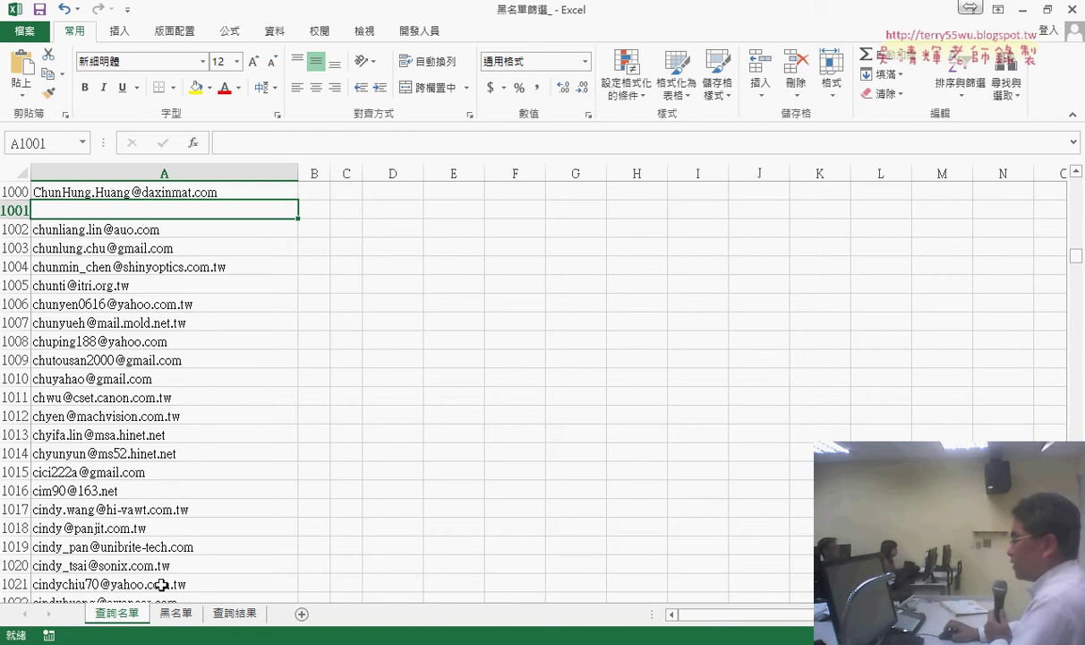
pyautogui.click(233, 615)
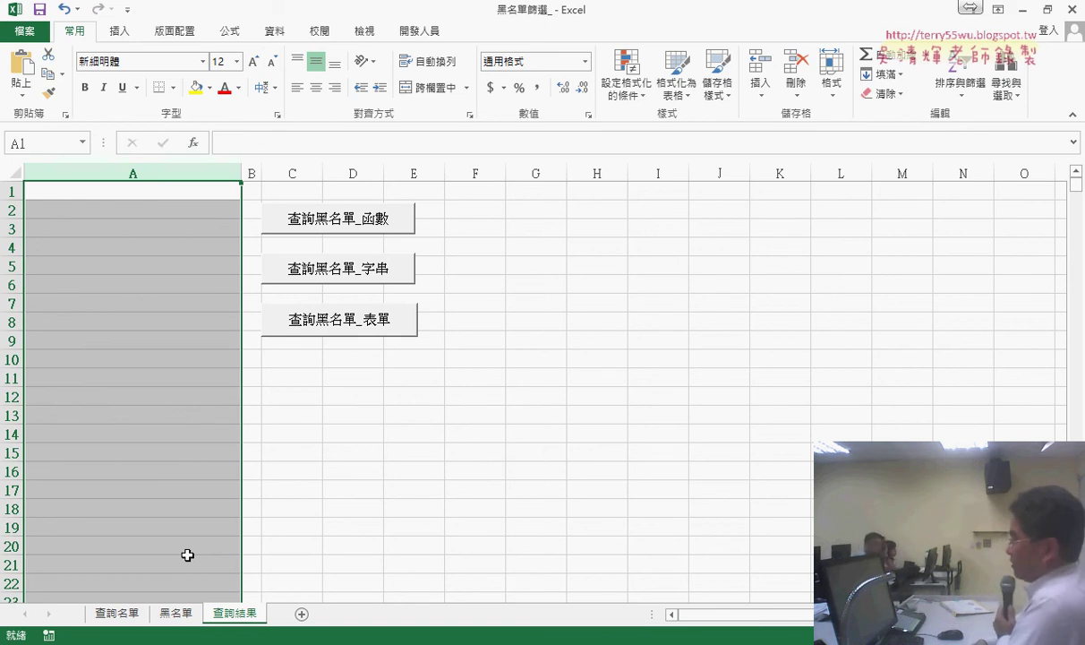
# Step: Return to the top of 查詢名單 and click the e-mail link in A2
pyautogui.click(122, 617)
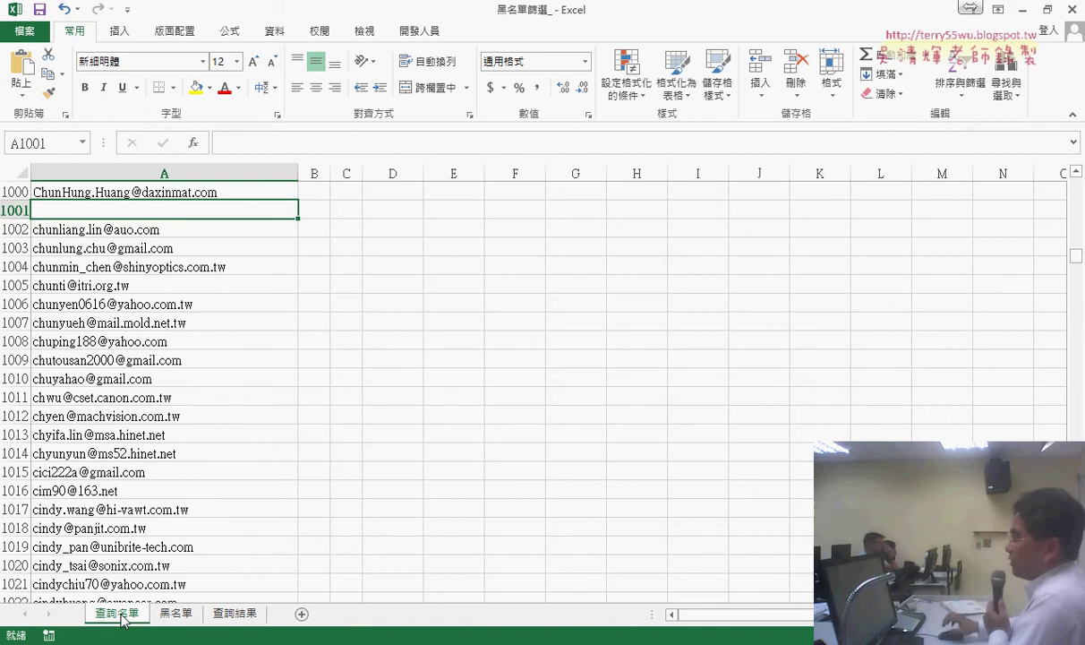
pyautogui.click(113, 188)
pyautogui.hotkey('ctrl', 'Home')
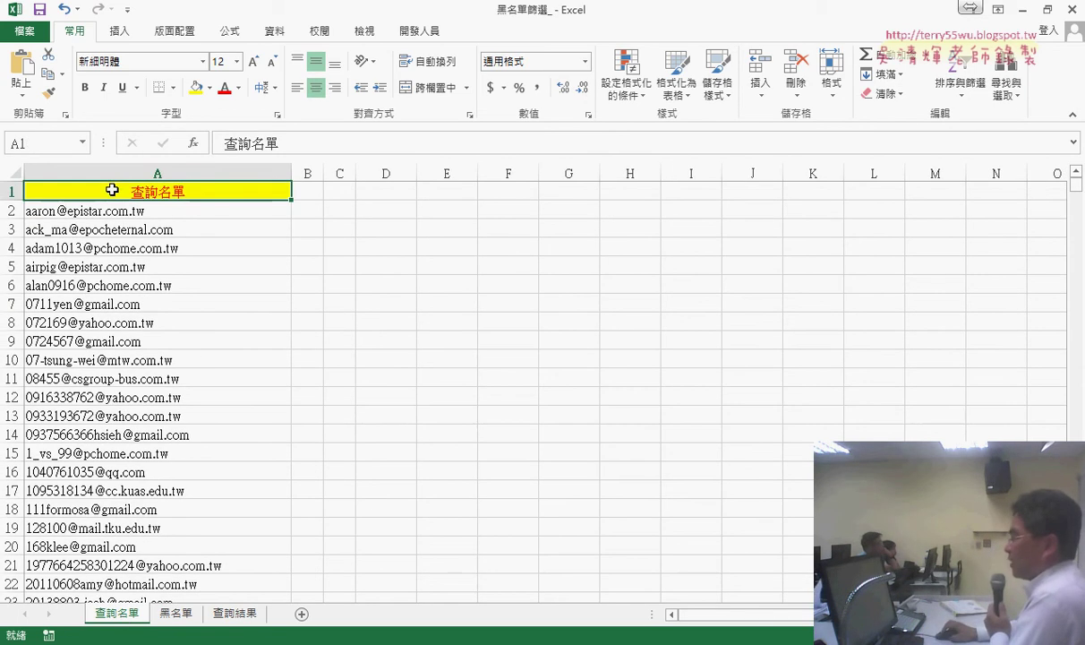
pyautogui.click(108, 210)
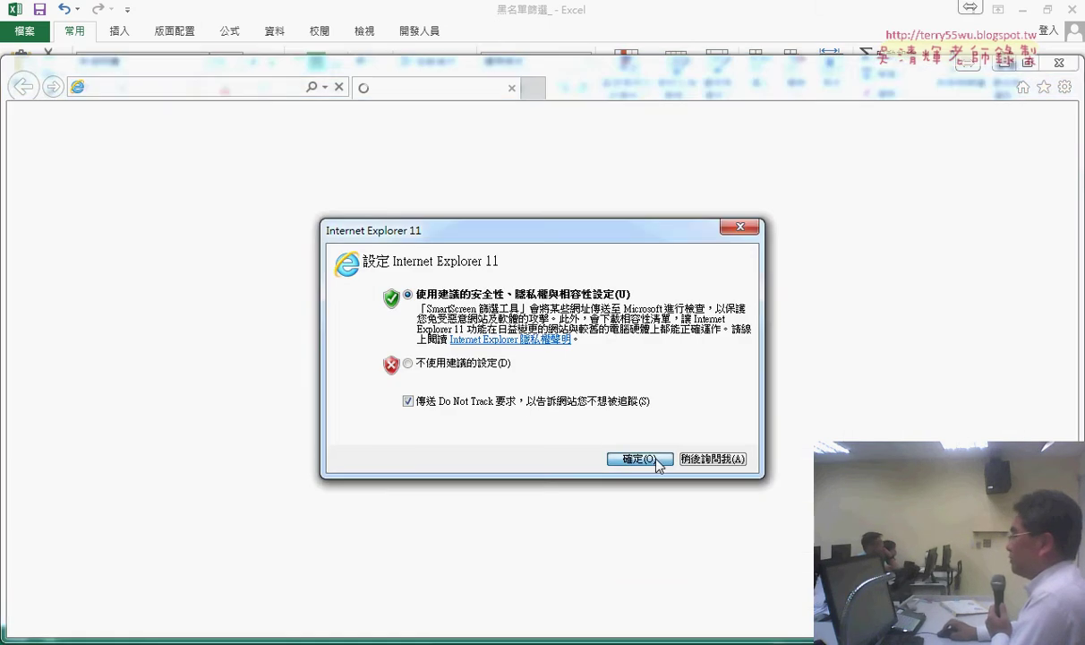
# Step: Accept the recommended Internet Explorer 11 settings and close the browser
pyautogui.click(647, 459)
pyautogui.click(1059, 62)
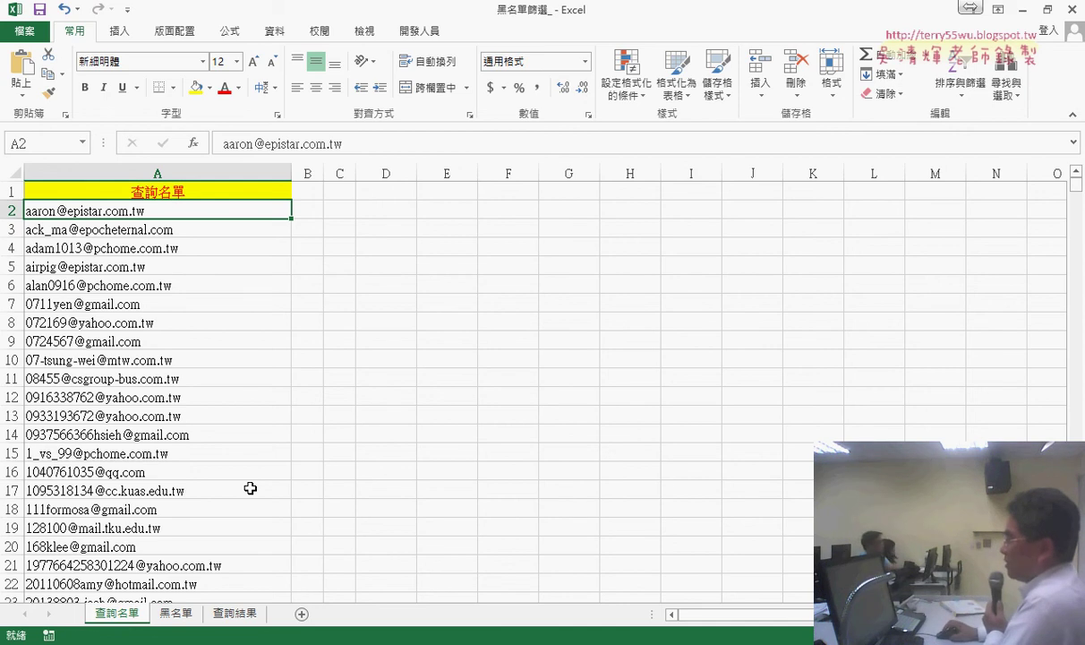
# Step: Select cell B2 beside the e-mail list and show the 資料 ribbon
pyautogui.click(306, 211)
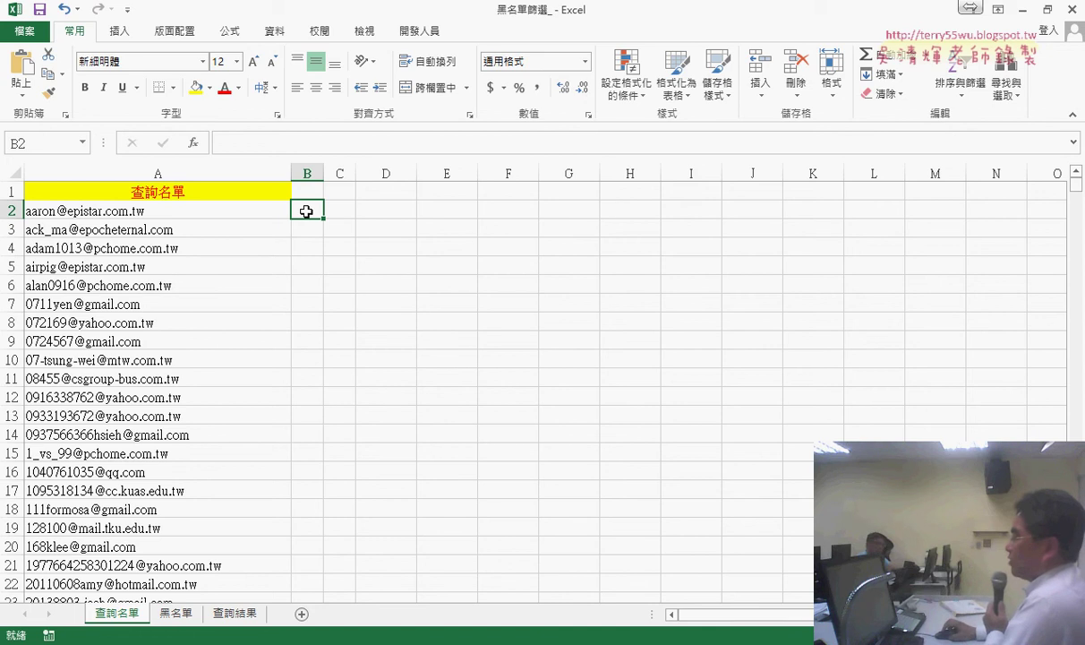
pyautogui.click(269, 32)
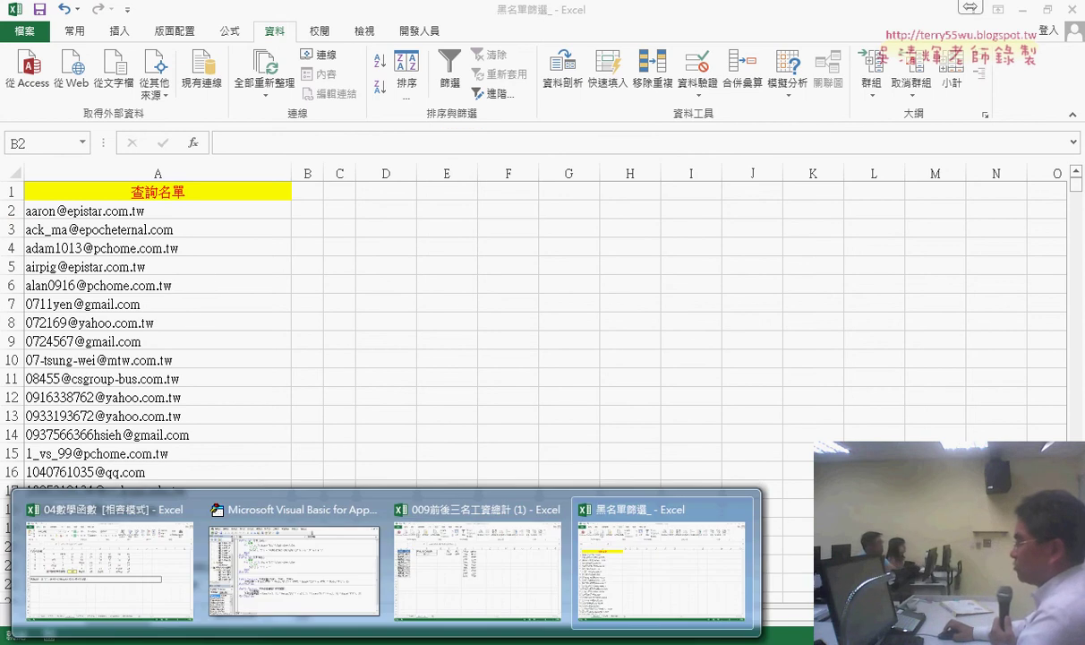
# Step: Return to the 04數學函數 workbook and check the row 8 labels and formulas from E8 to K8
pyautogui.click(116, 550)
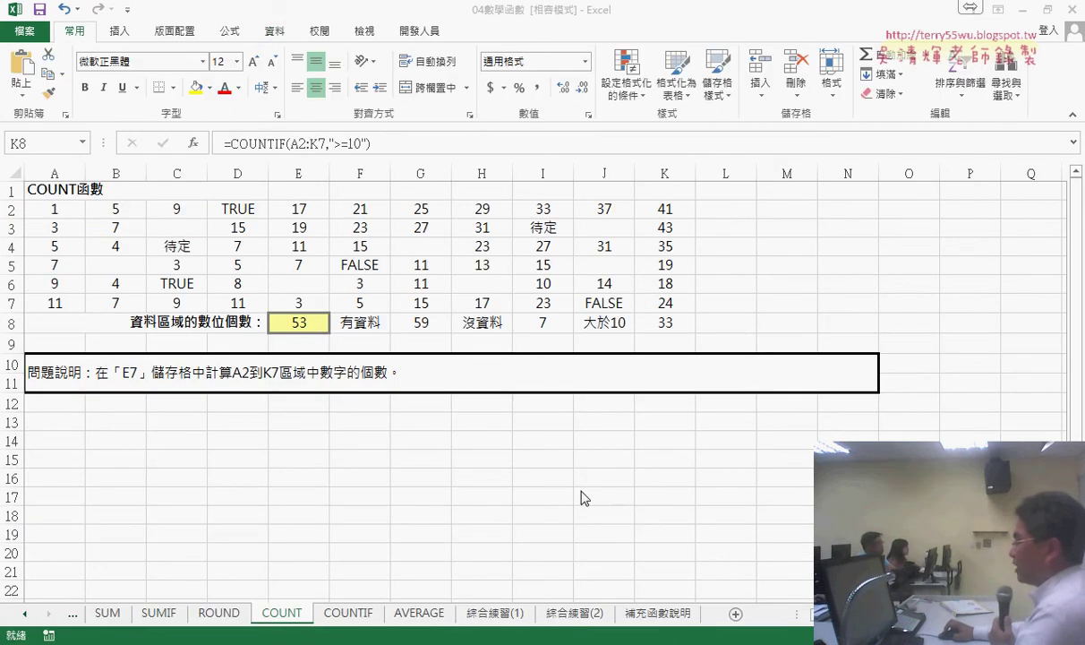
pyautogui.click(369, 324)
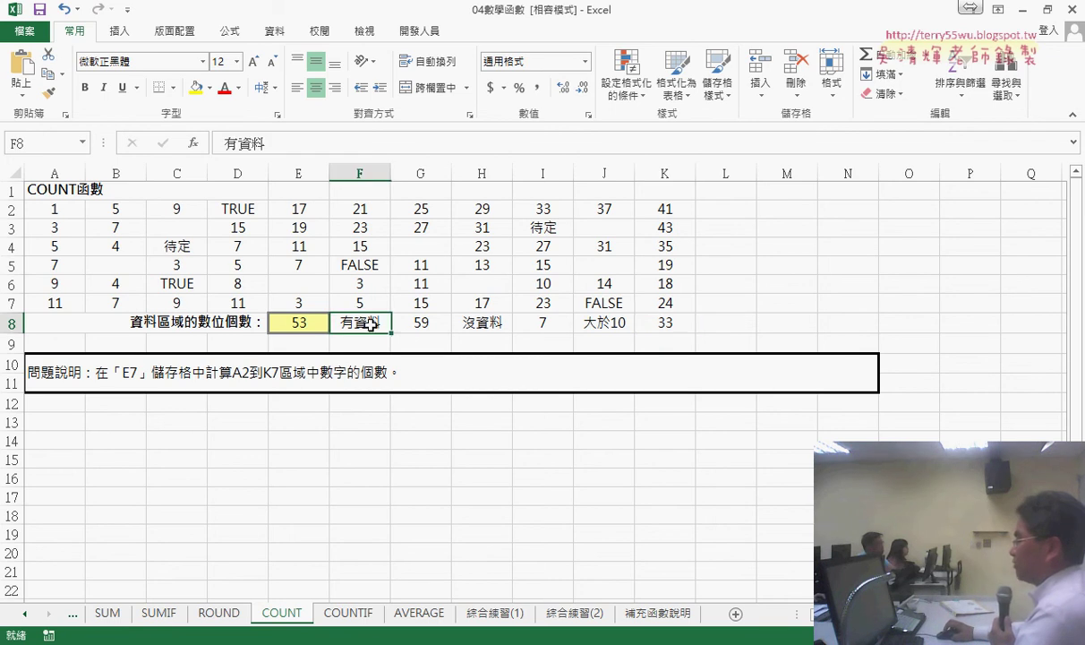
pyautogui.click(493, 327)
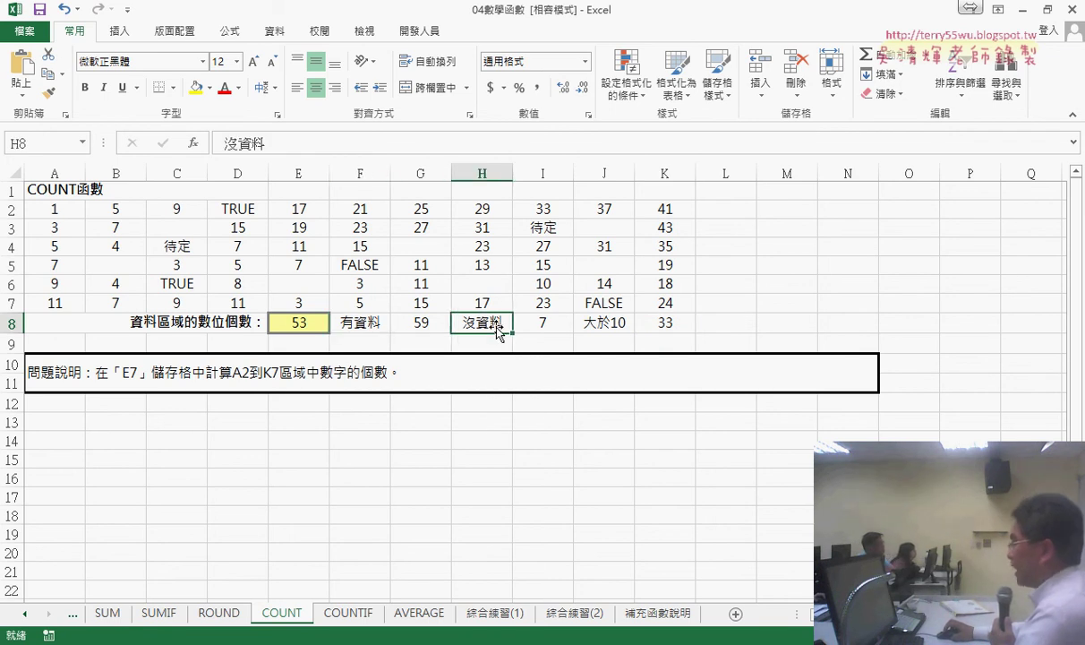
pyautogui.click(605, 327)
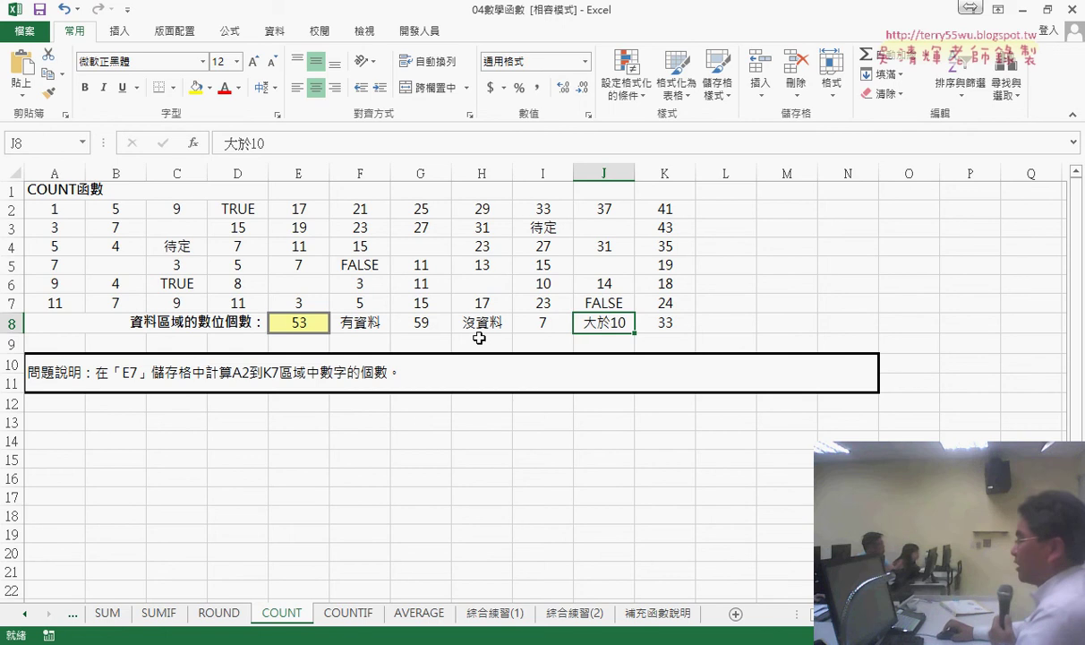
pyautogui.click(298, 324)
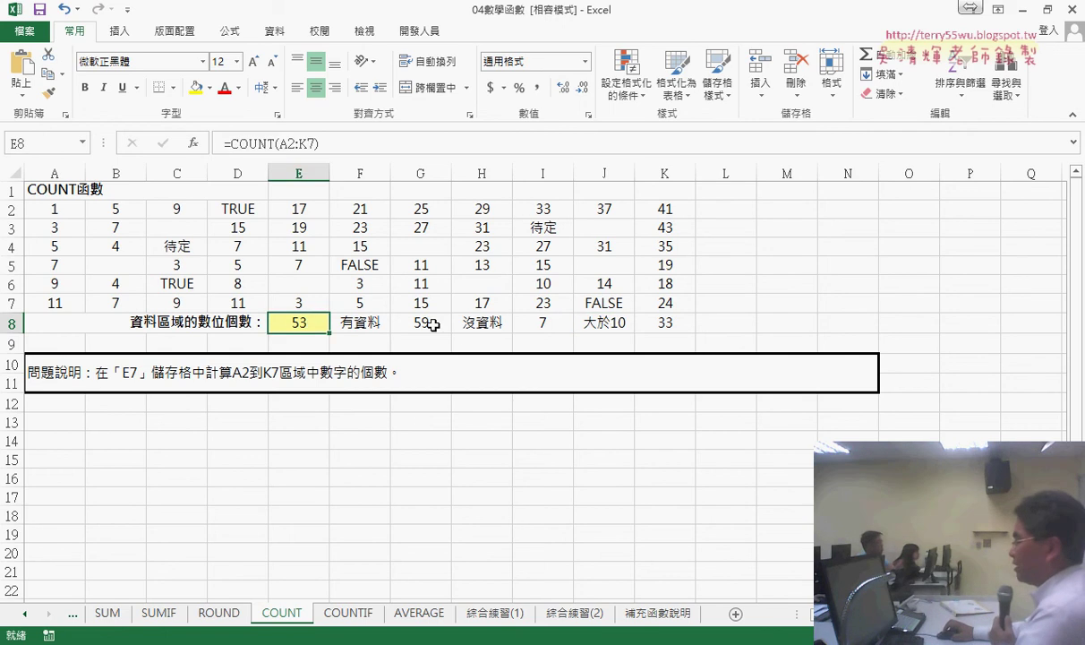
pyautogui.click(432, 325)
pyautogui.click(548, 324)
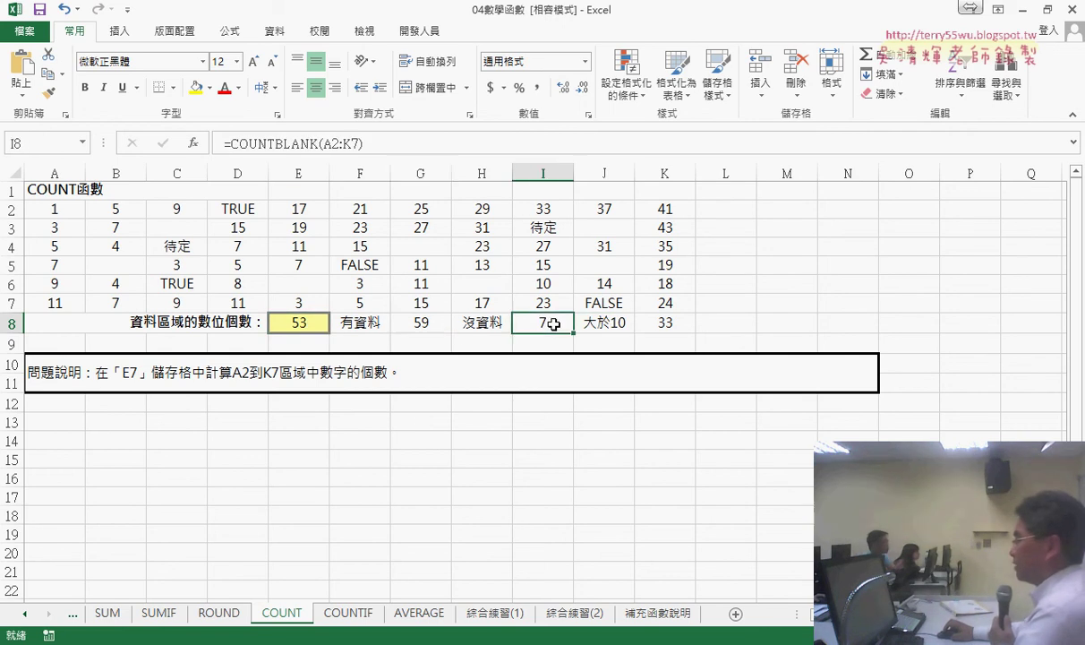
pyautogui.click(668, 321)
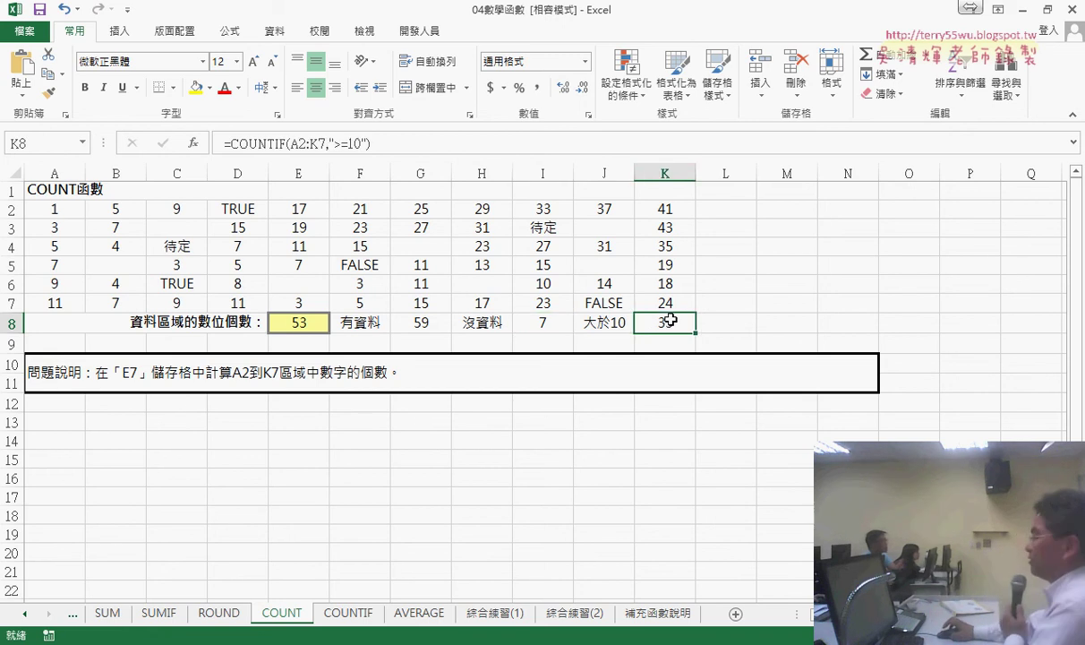